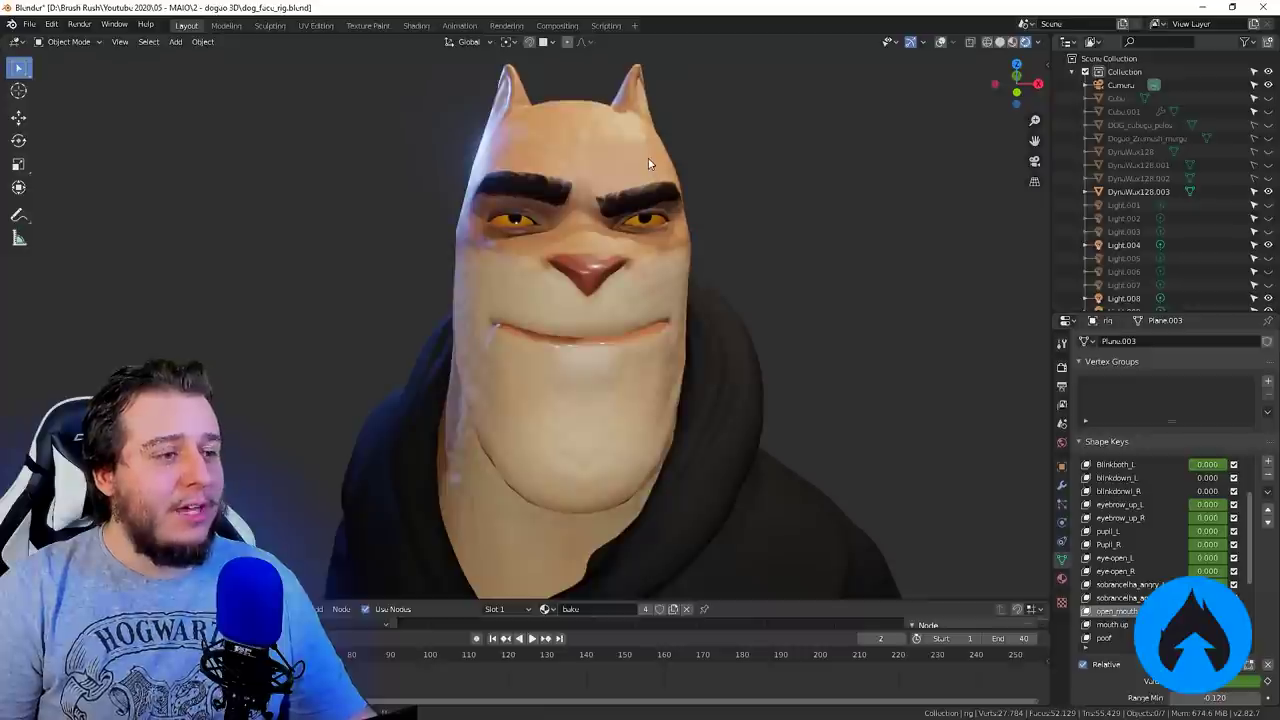
Step: Make the Basis shape key active, enter Edit Mode on the head mesh and turn on the viewport overlays
{"action": "scroll", "coordinate": [1129, 551], "scroll_direction": "up", "scroll_amount": 5}
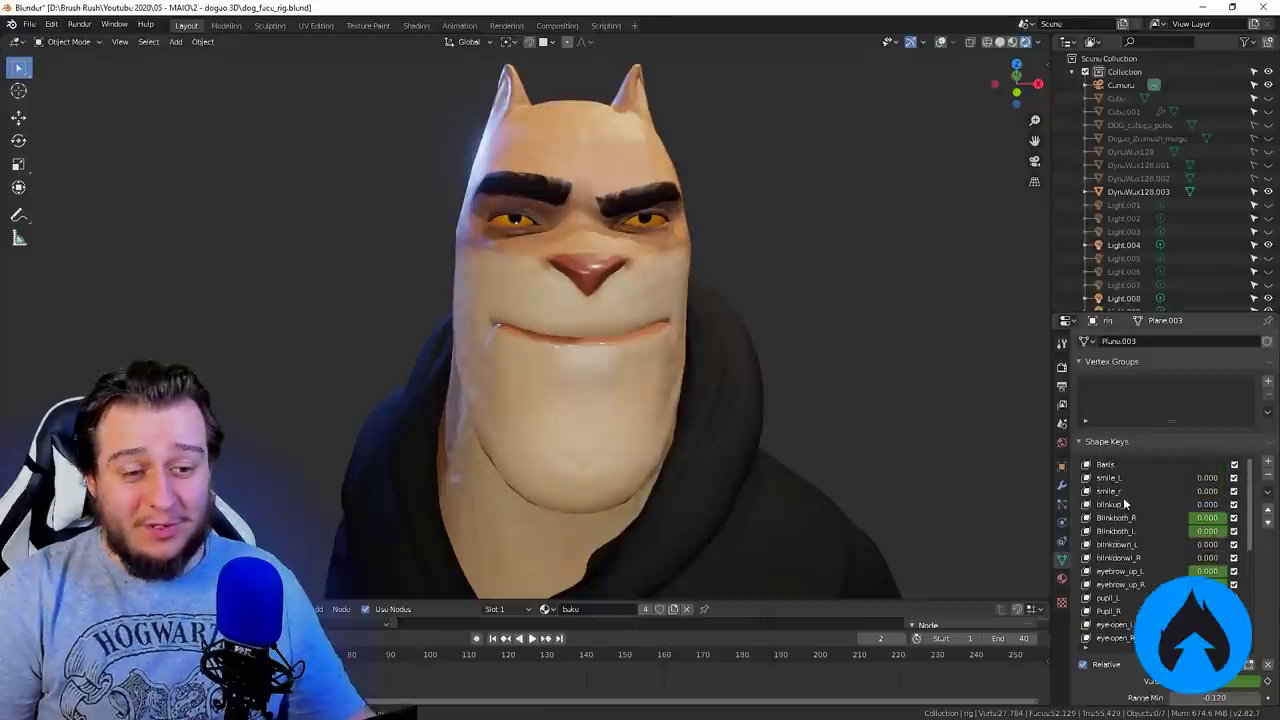
{"action": "scroll", "coordinate": [1121, 481], "scroll_direction": "down", "scroll_amount": 9}
{"action": "scroll", "coordinate": [1116, 544], "scroll_direction": "up", "scroll_amount": 9}
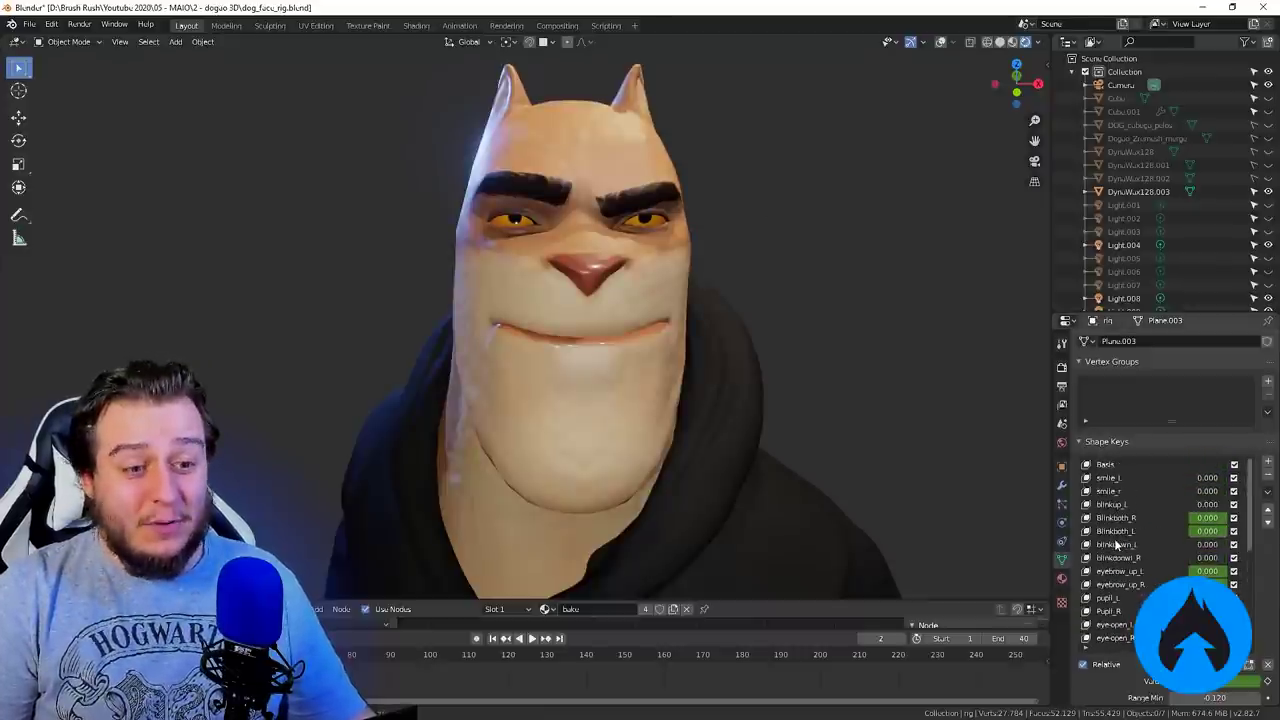
{"action": "left_click", "coordinate": [1113, 465]}
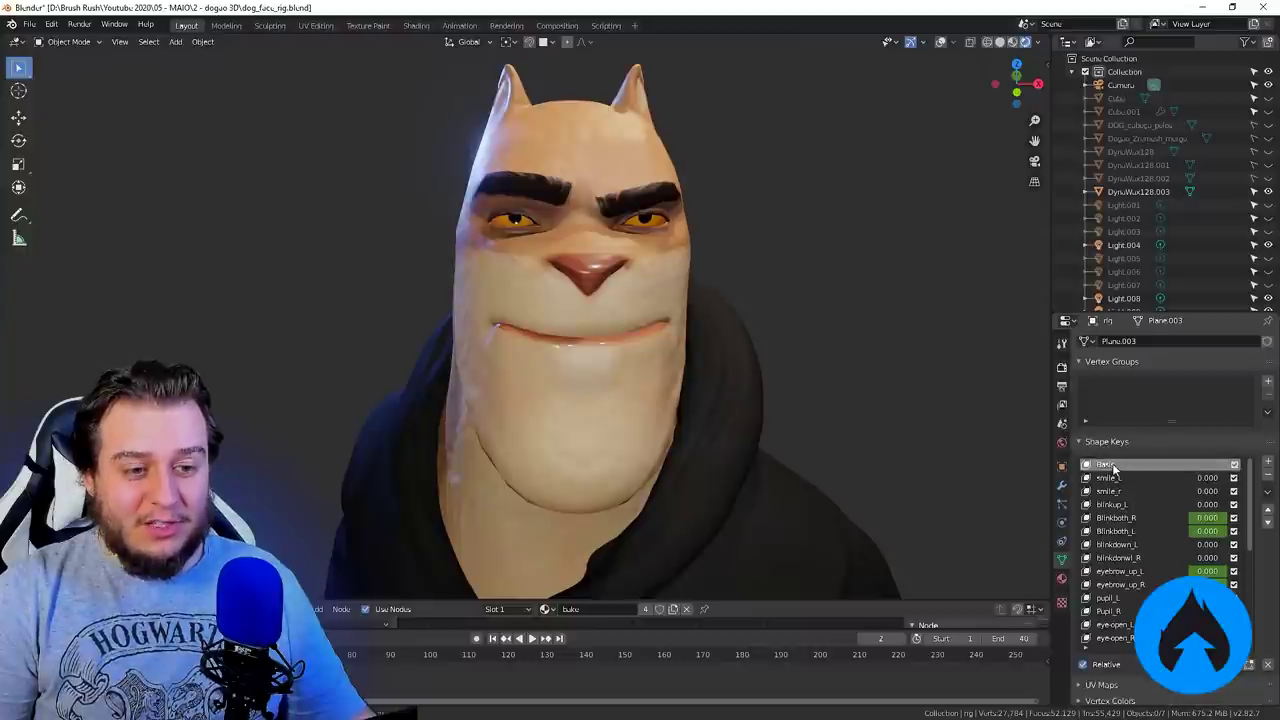
{"action": "key", "text": "Tab"}
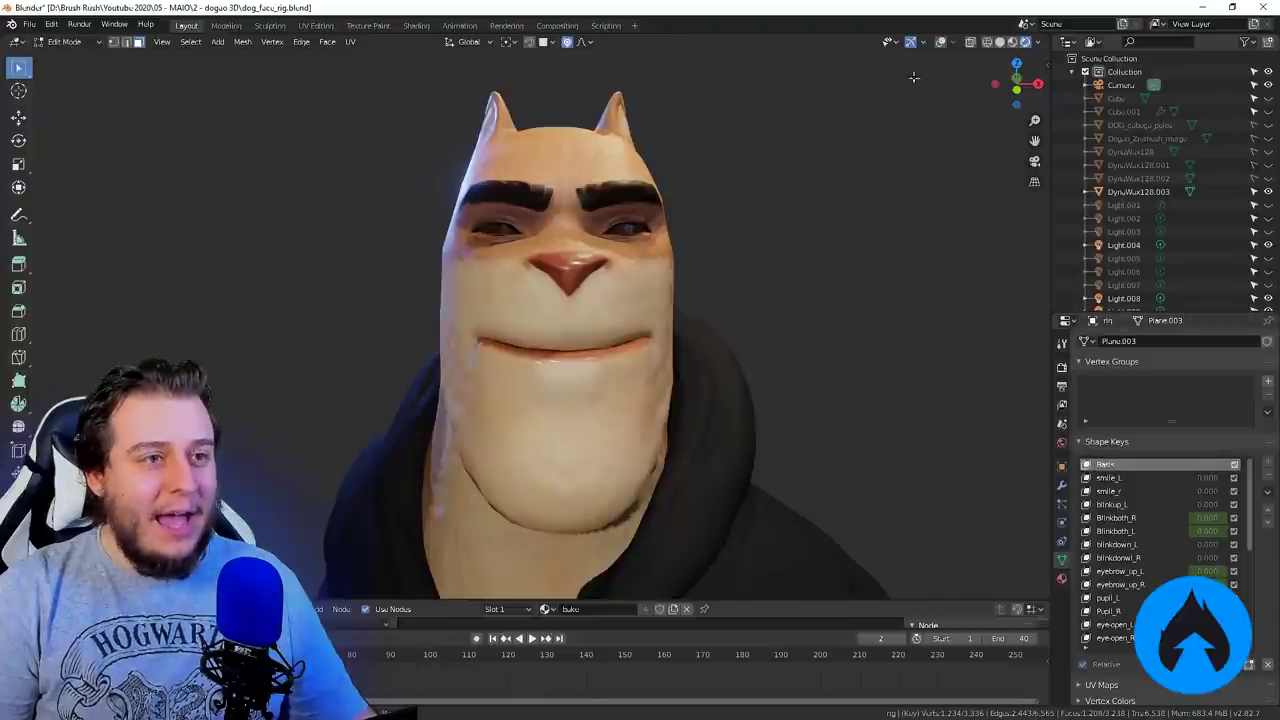
{"action": "left_click", "coordinate": [940, 43]}
{"action": "middle_click_drag", "start_coordinate": [676, 343], "coordinate": [630, 345]}
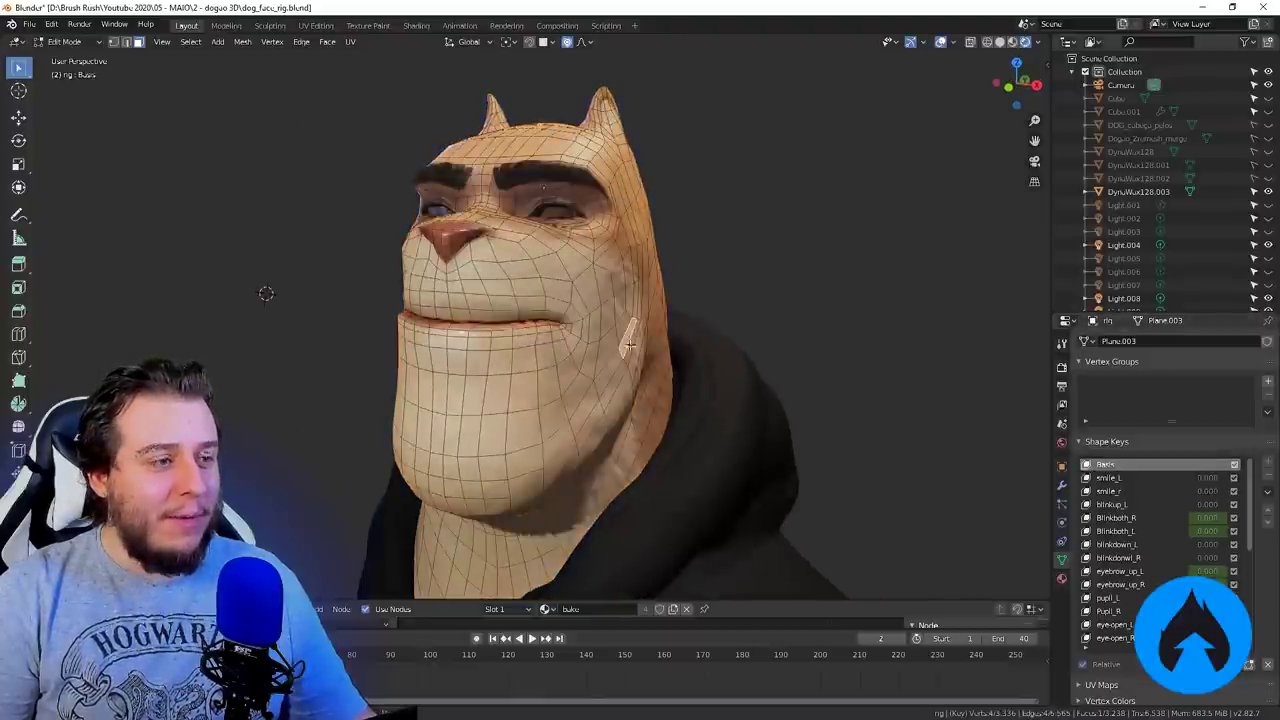
Step: Try moving a face on the character's left cheek with smooth proportional editing on the Basis shape
{"action": "key", "text": "KP_1"}
{"action": "scroll", "coordinate": [660, 390], "scroll_direction": "up", "scroll_amount": 3}
{"action": "scroll", "coordinate": [680, 420], "scroll_direction": "down", "scroll_amount": 3}
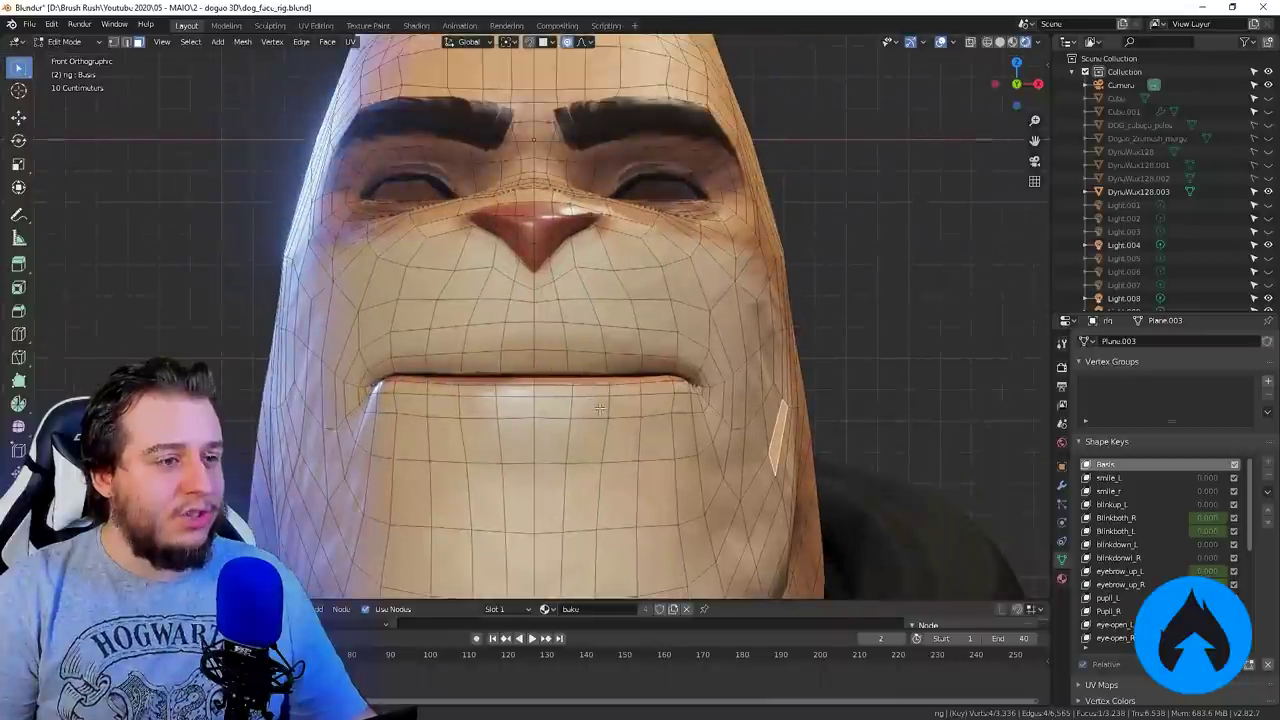
{"action": "scroll", "coordinate": [690, 432], "scroll_direction": "down", "scroll_amount": 2}
{"action": "middle_click_drag", "start_coordinate": [595, 354], "coordinate": [622, 381]}
{"action": "key", "text": "g"}
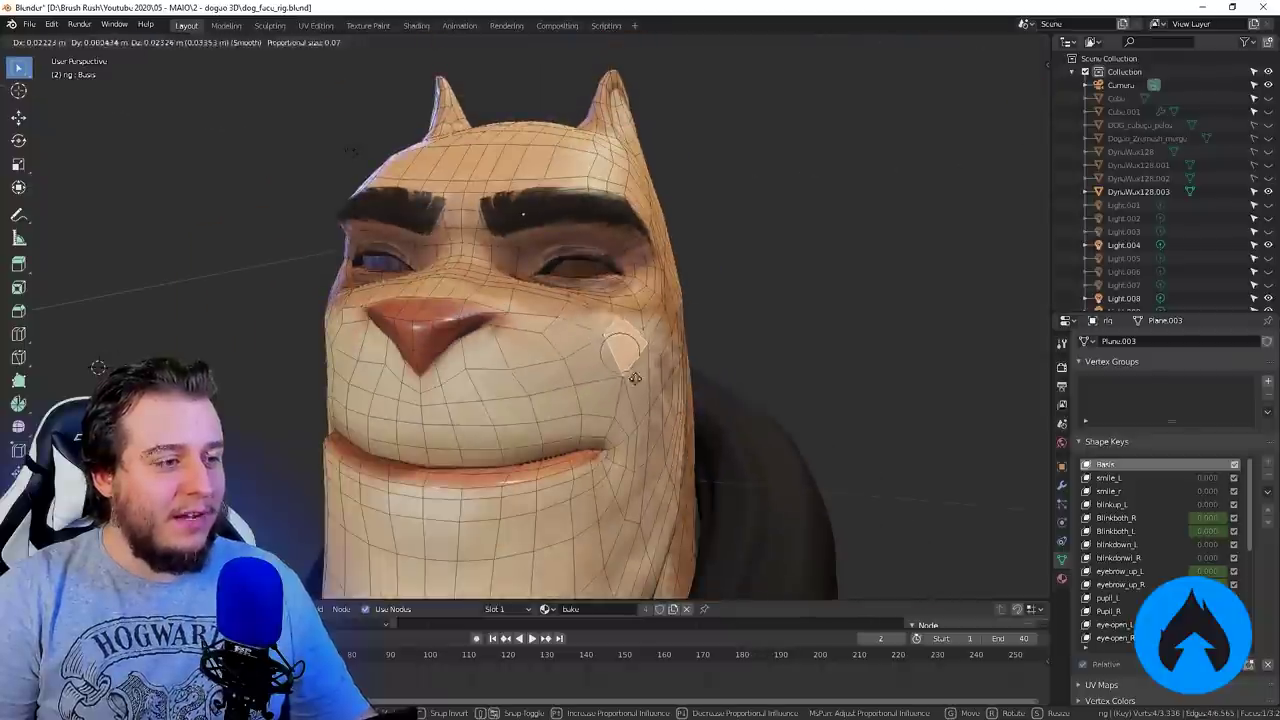
{"action": "left_click", "coordinate": [638, 343]}
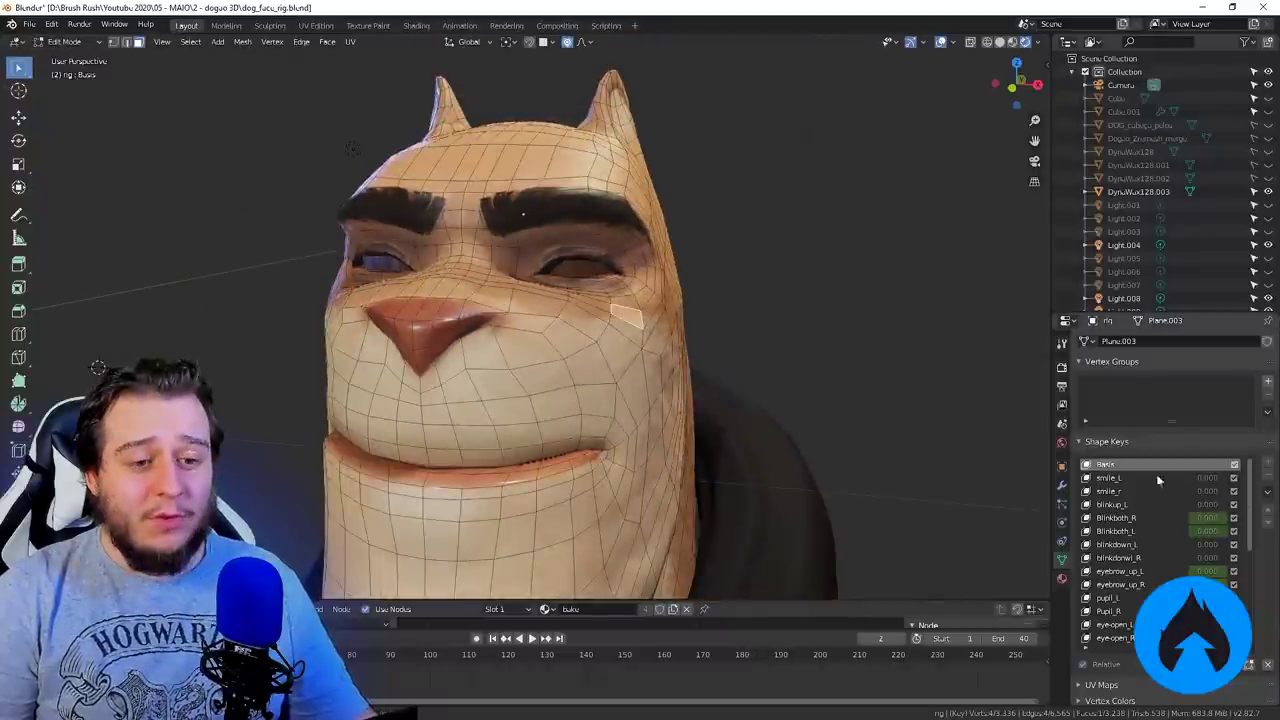
Step: Select the adjacent faces along the inner part of the character's left eyebrow
{"action": "scroll", "coordinate": [530, 289], "scroll_direction": "up", "scroll_amount": 2}
{"action": "left_click", "coordinate": [503, 184]}
{"action": "left_click", "coordinate": [477, 169], "text": "shift"}
{"action": "left_click", "coordinate": [480, 186], "text": "shift"}
{"action": "left_click", "coordinate": [513, 163], "text": "shift"}
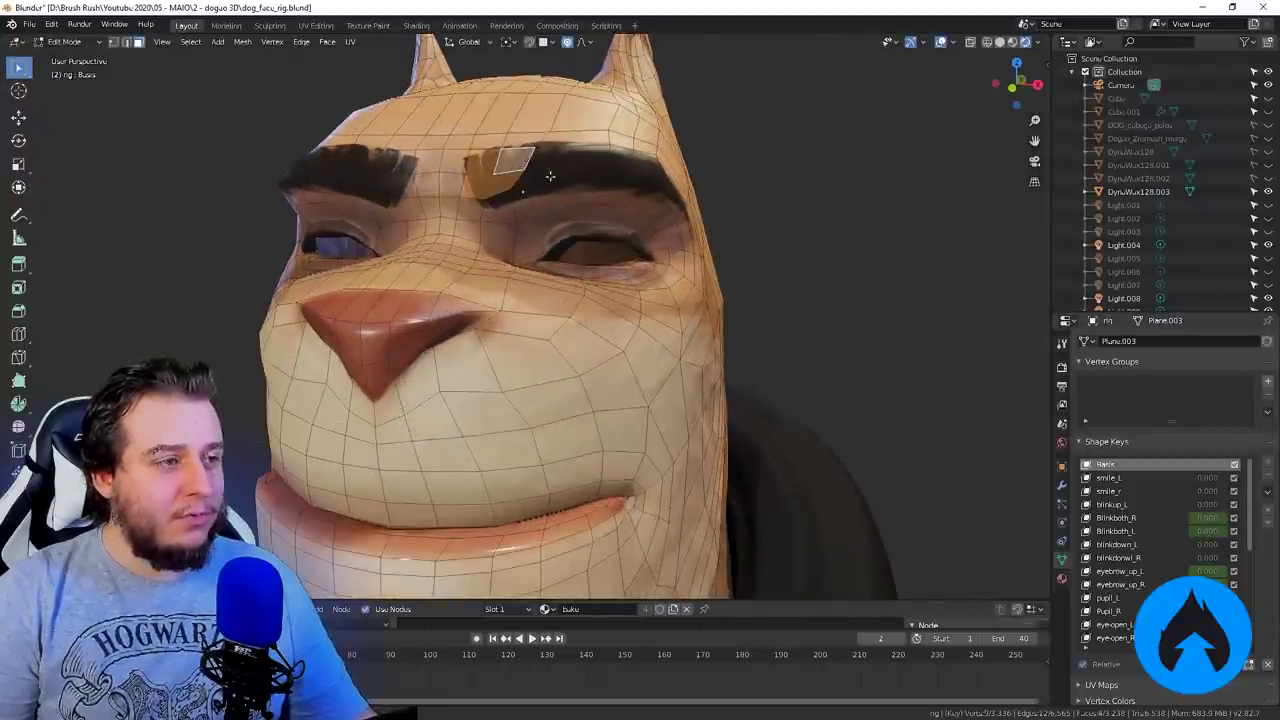
{"action": "left_click", "coordinate": [558, 160], "text": "shift"}
{"action": "middle_click_drag", "start_coordinate": [537, 185], "coordinate": [620, 192]}
Step: Try a Sculpt Mode brush stroke on the right eyebrow, undo it, and return to Edit Mode with nothing selected
{"action": "left_click", "coordinate": [93, 45]}
{"action": "left_click", "coordinate": [70, 88]}
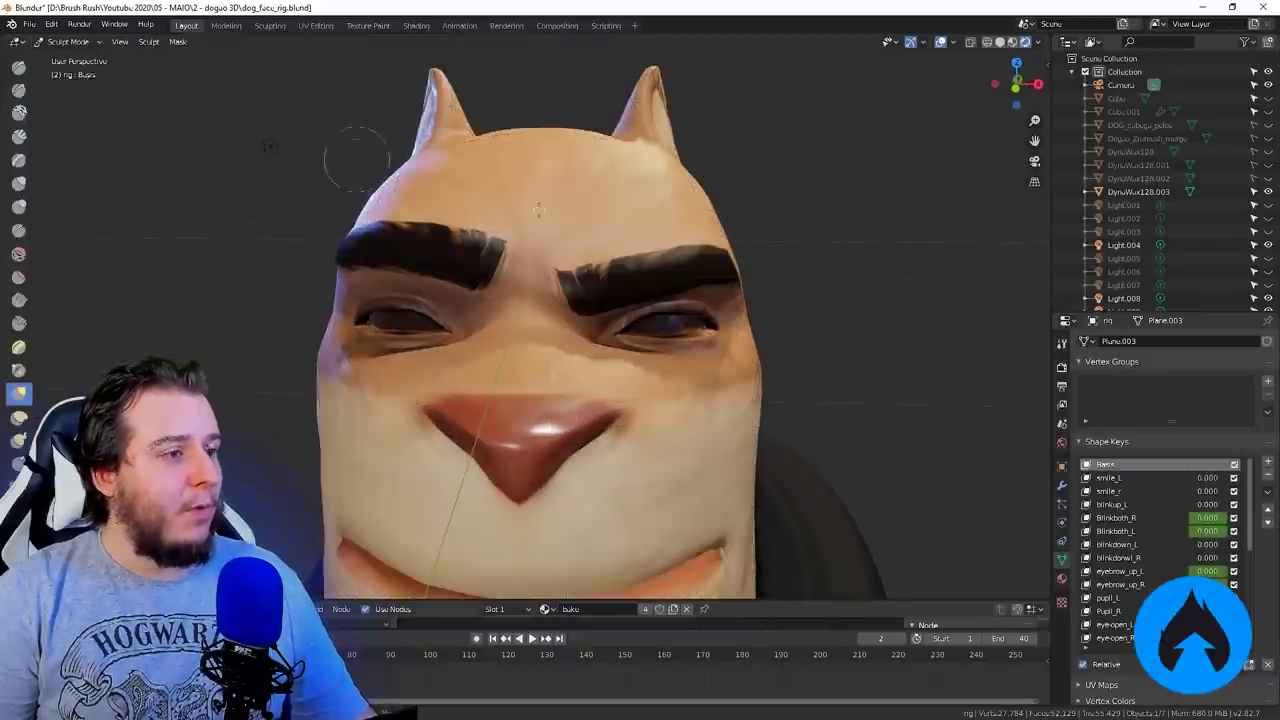
{"action": "mouse_move", "coordinate": [470, 264]}
{"action": "left_mouse_down"}
{"action": "mouse_move", "coordinate": [473, 295]}
{"action": "mouse_move", "coordinate": [477, 207]}
{"action": "mouse_move", "coordinate": [475, 300]}
{"action": "left_mouse_up"}
{"action": "key", "text": "ctrl+z"}
{"action": "key", "text": "Tab"}
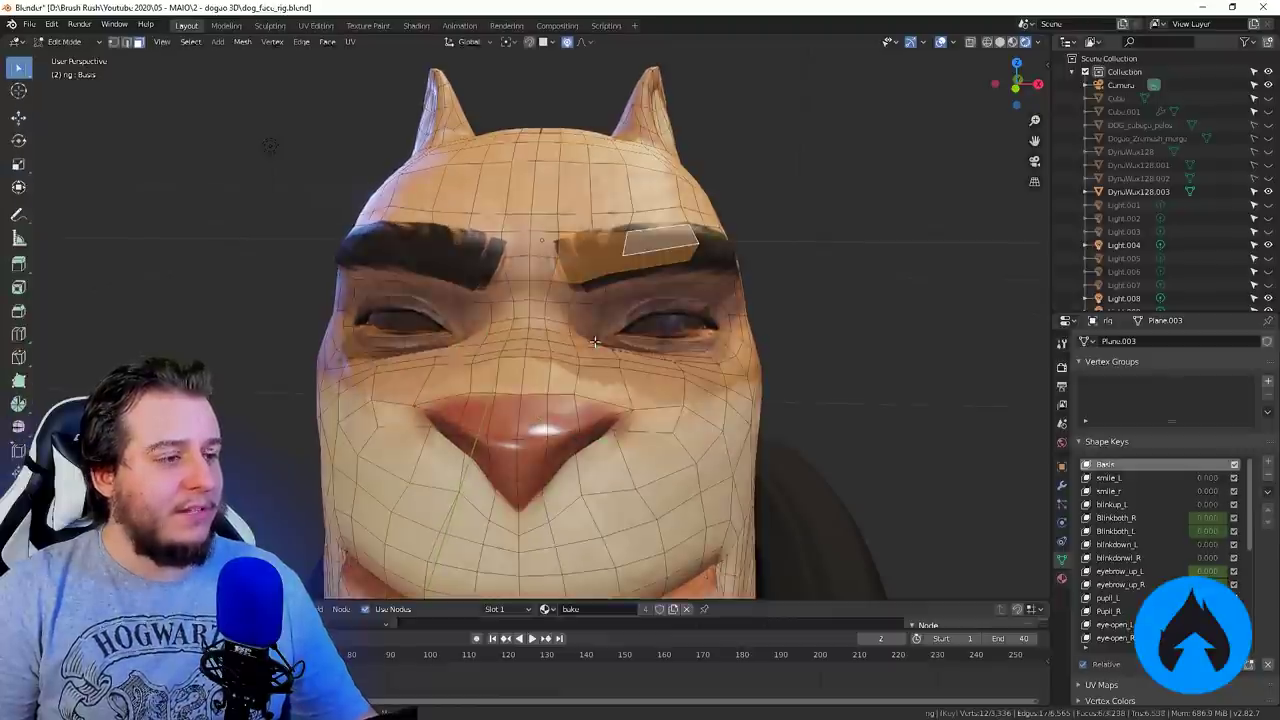
{"action": "scroll", "coordinate": [595, 223], "scroll_direction": "up", "scroll_amount": 1}
{"action": "key", "text": "alt+a"}
{"action": "scroll", "coordinate": [595, 223], "scroll_direction": "down", "scroll_amount": 2}
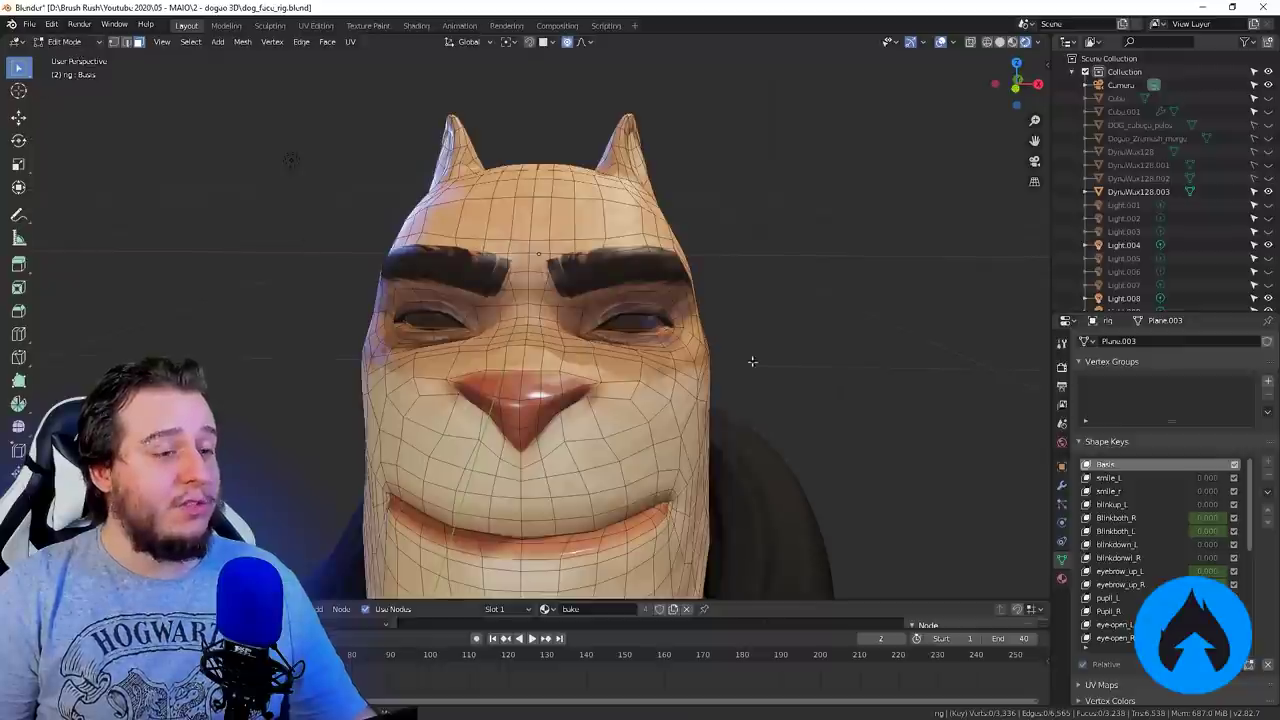
Step: Compare the smile_L and smile_r shape keys on the face from several angles
{"action": "left_click", "coordinate": [1110, 478]}
{"action": "middle_click_drag", "start_coordinate": [1000, 400], "coordinate": [972, 394]}
{"action": "left_click", "coordinate": [1116, 495]}
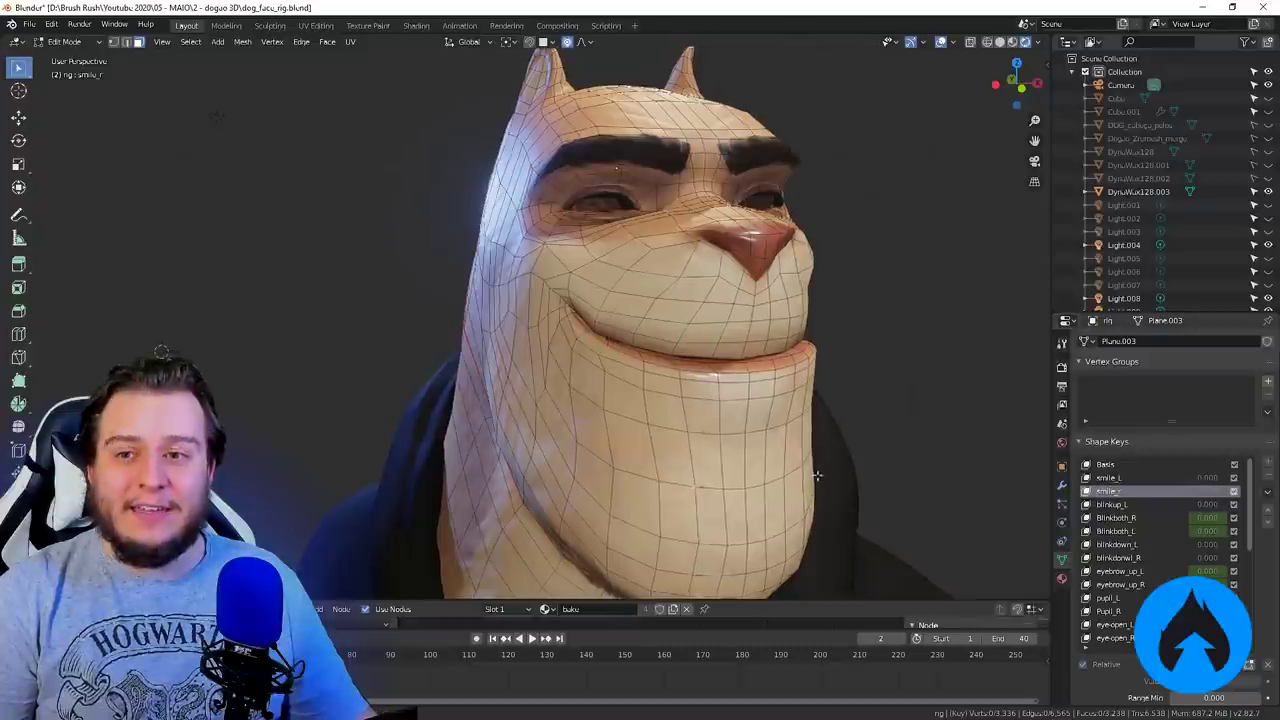
{"action": "middle_click_drag", "start_coordinate": [815, 474], "coordinate": [789, 471]}
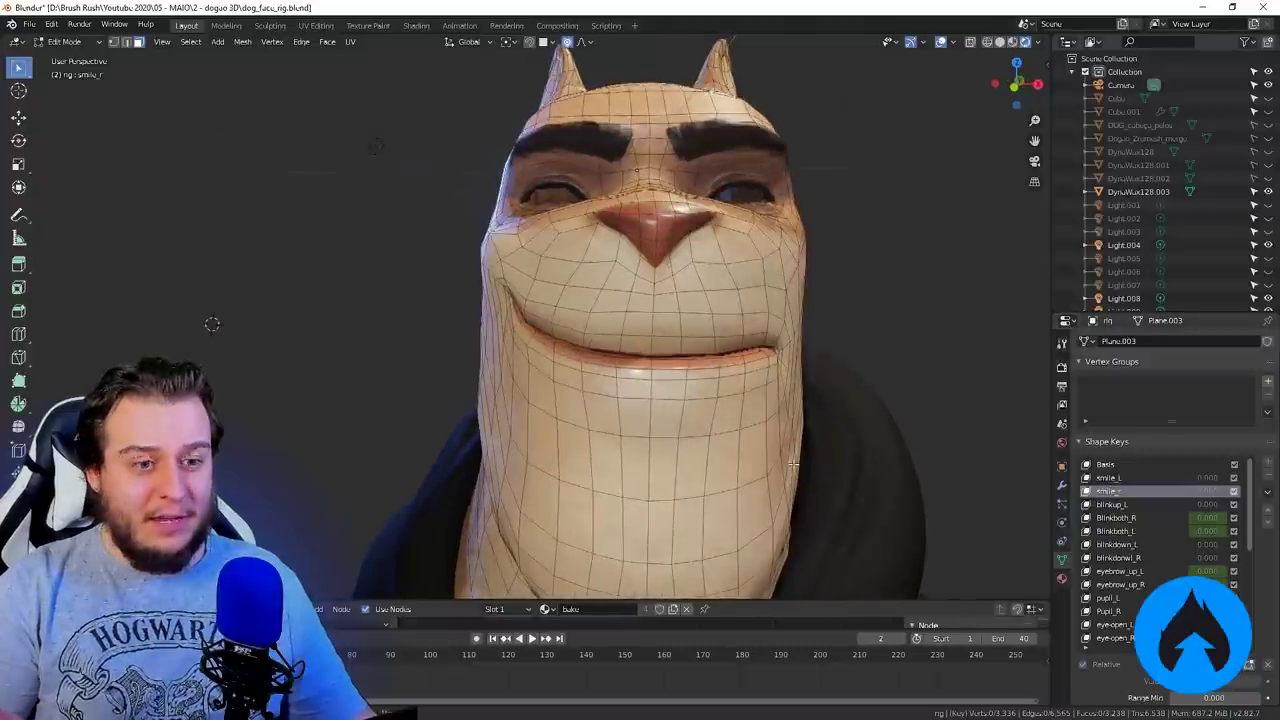
{"action": "left_click", "coordinate": [1091, 480]}
{"action": "middle_click_drag", "start_coordinate": [856, 486], "coordinate": [889, 490]}
{"action": "left_click", "coordinate": [1103, 490]}
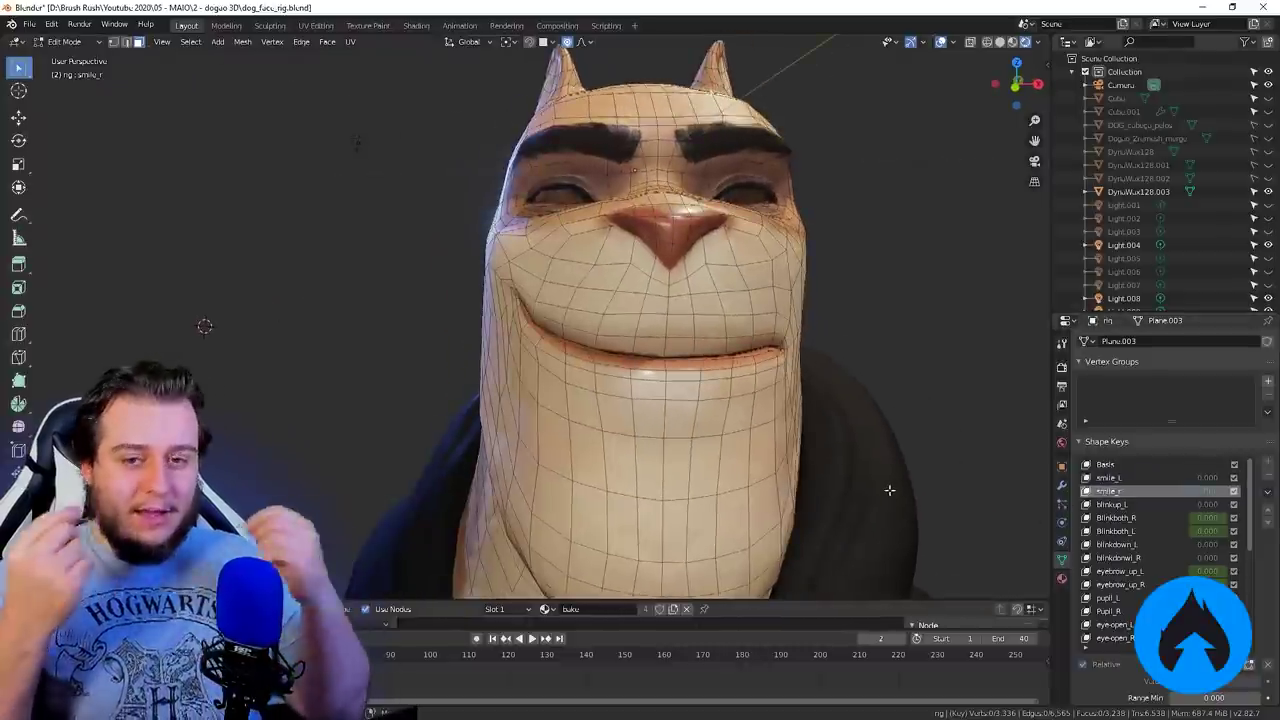
{"action": "scroll", "coordinate": [880, 445], "scroll_direction": "down", "scroll_amount": 2}
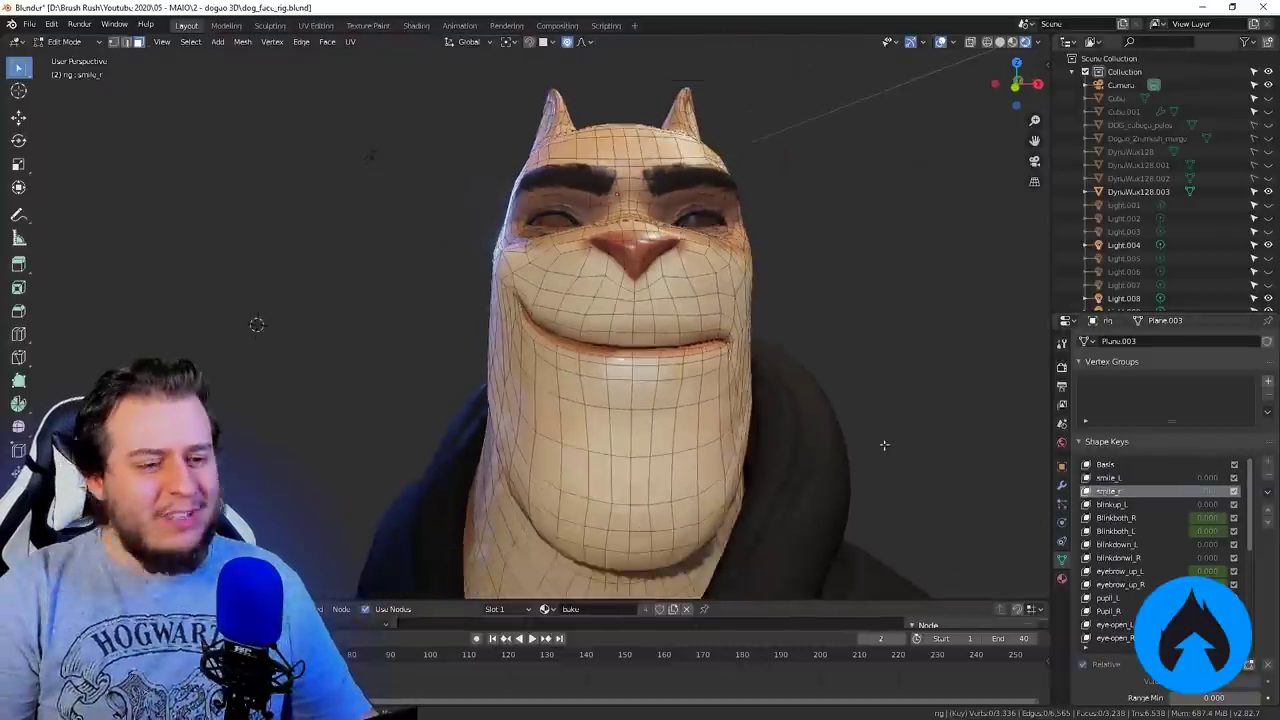
Step: Go through the eyelid shape keys blinkup_L, Blinkboth_R, Blinkboth_L, blinkdown_L and blinkdonwl_R
{"action": "left_click", "coordinate": [1128, 505]}
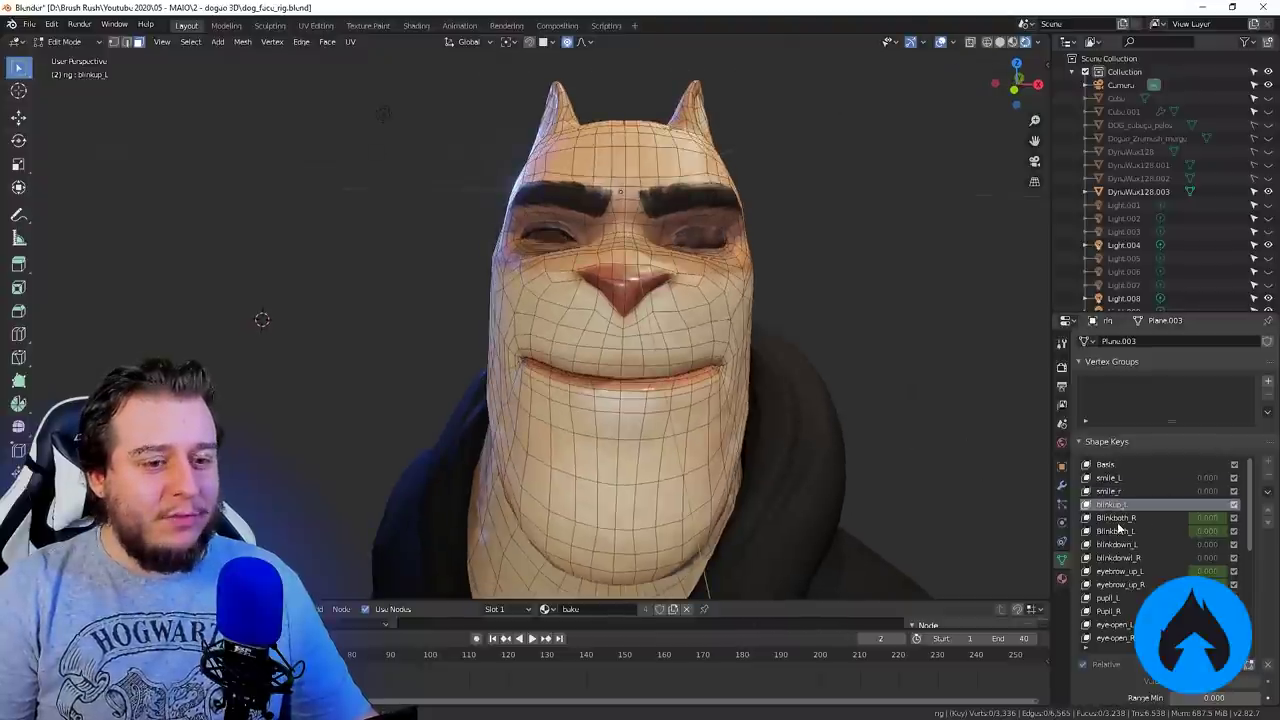
{"action": "left_click", "coordinate": [1118, 518]}
{"action": "left_click", "coordinate": [1118, 531]}
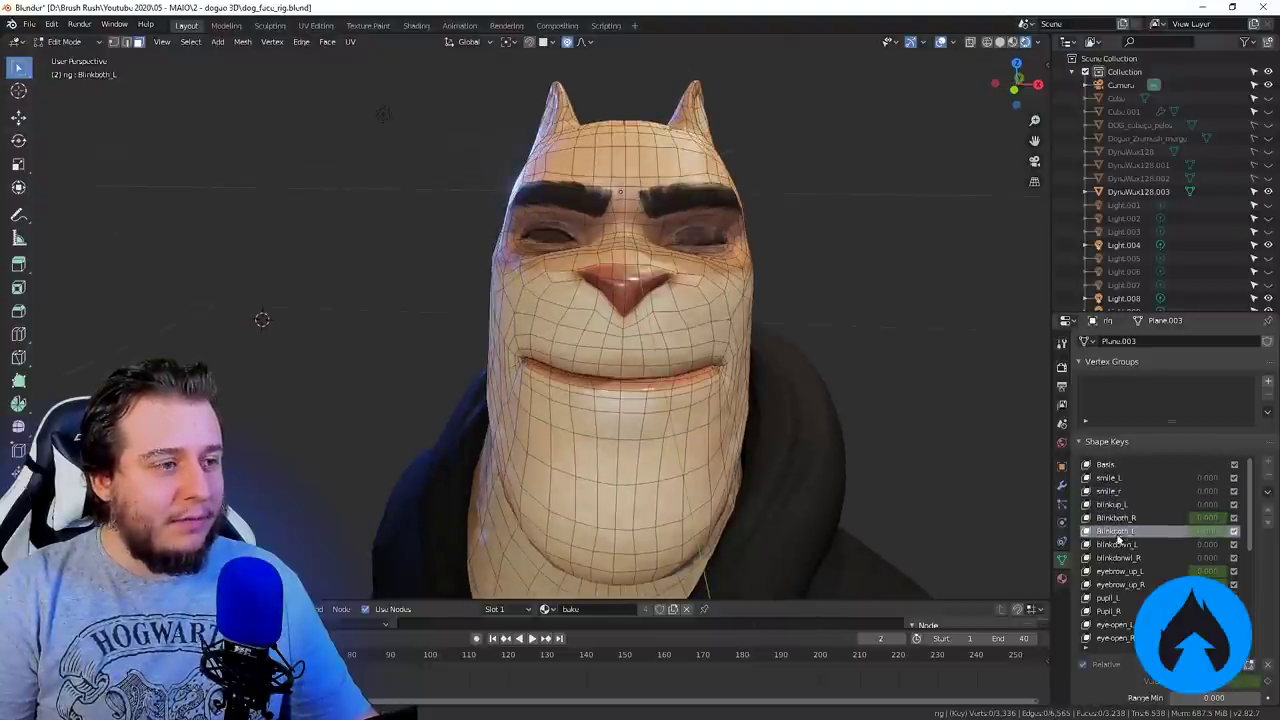
{"action": "left_click", "coordinate": [1119, 545]}
{"action": "left_click", "coordinate": [1118, 558]}
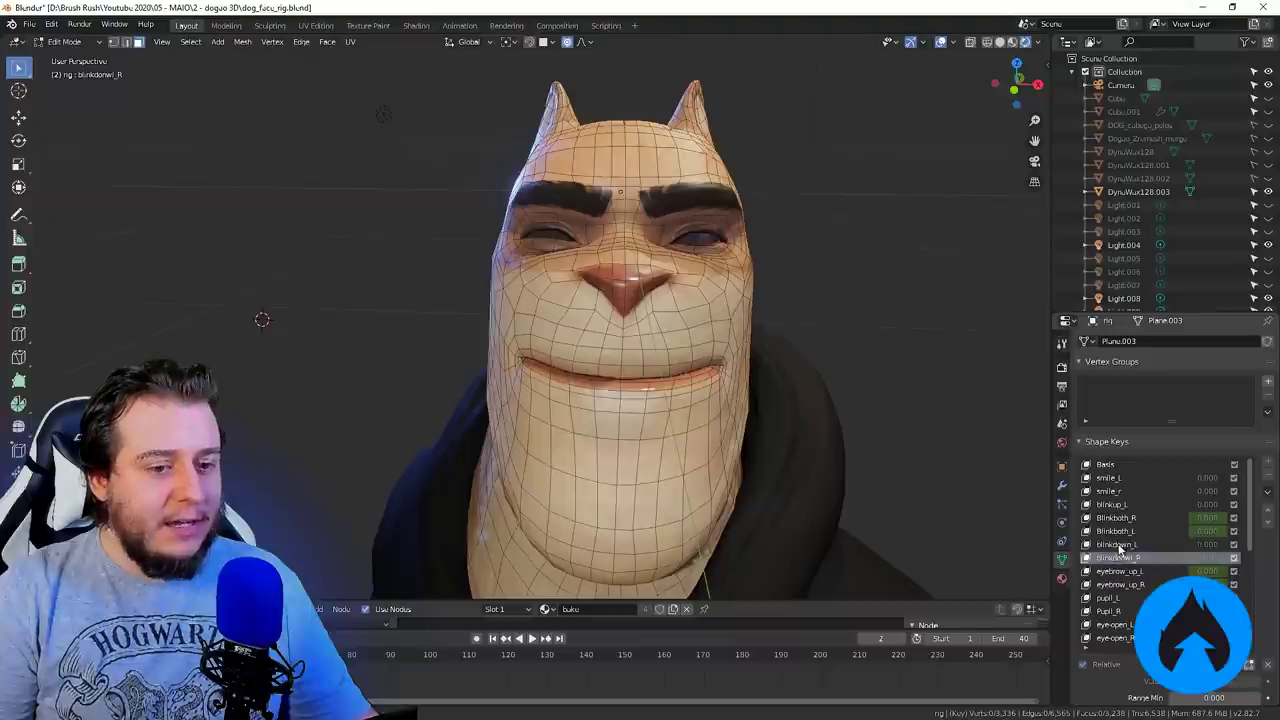
{"action": "left_click", "coordinate": [1119, 547]}
{"action": "left_click", "coordinate": [1118, 558]}
Step: Examine the eyebrow_up_L and eyebrow_up_R shape keys, followed by pupil_L
{"action": "left_click", "coordinate": [1121, 573]}
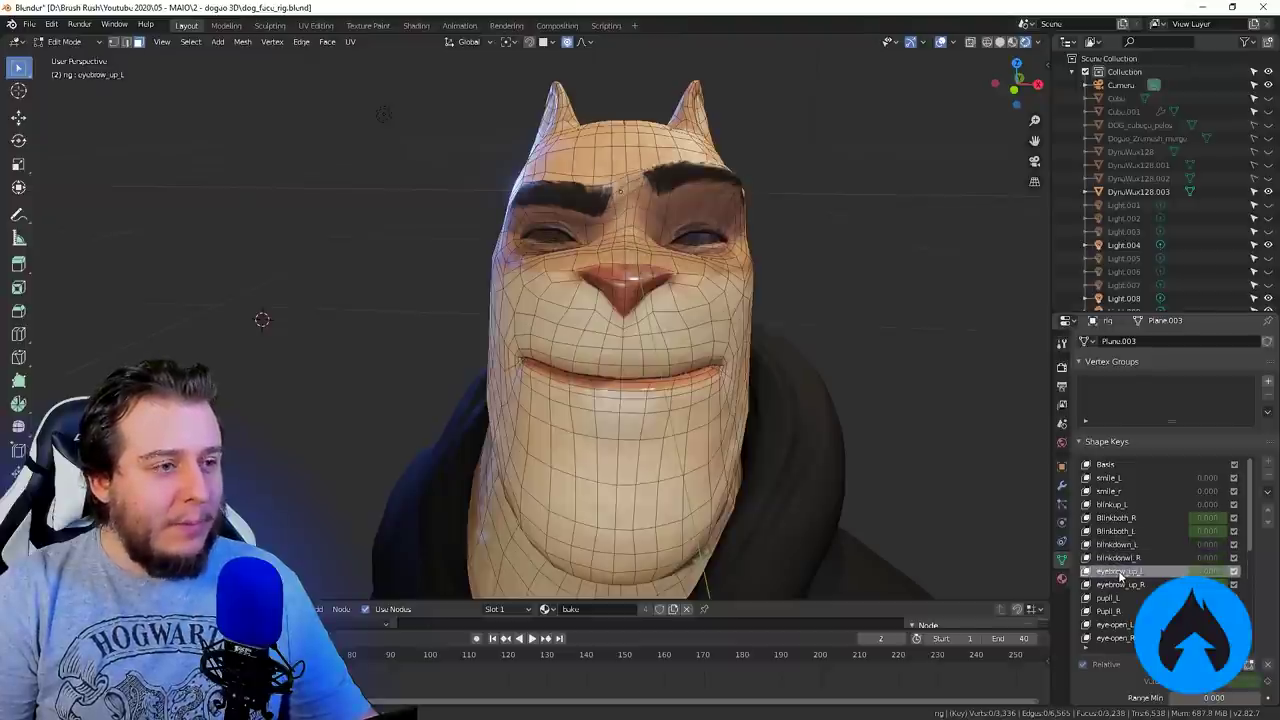
{"action": "left_click", "coordinate": [1119, 586]}
{"action": "scroll", "coordinate": [1120, 590], "scroll_direction": "down", "scroll_amount": 1}
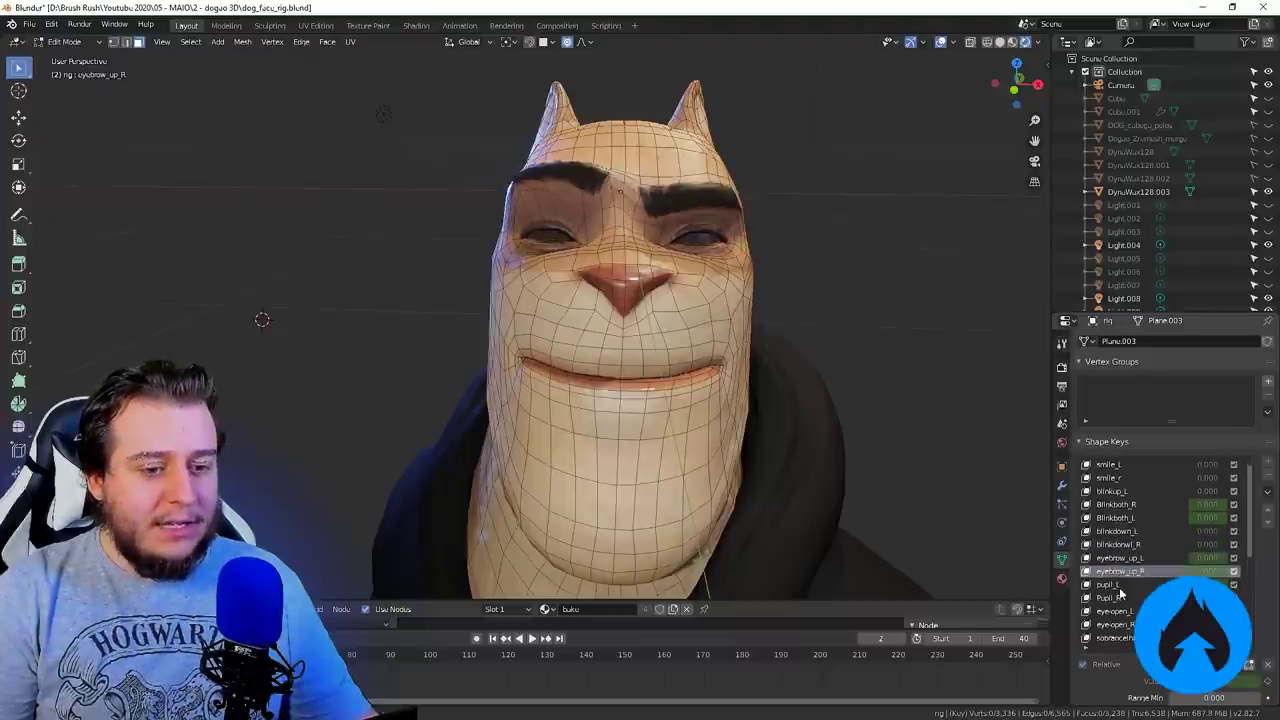
{"action": "left_click", "coordinate": [1119, 586]}
{"action": "left_click", "coordinate": [1120, 597]}
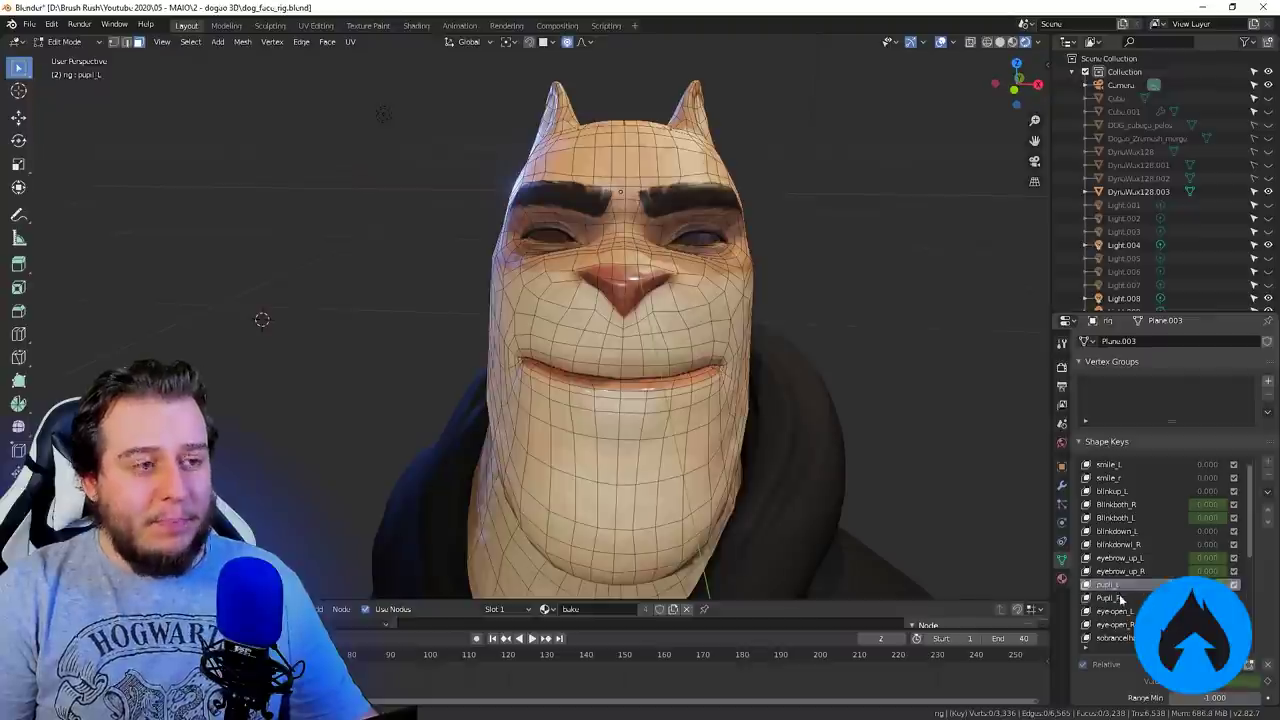
{"action": "scroll", "coordinate": [819, 318], "scroll_direction": "up", "scroll_amount": 3}
{"action": "scroll", "coordinate": [909, 360], "scroll_direction": "down", "scroll_amount": 3}
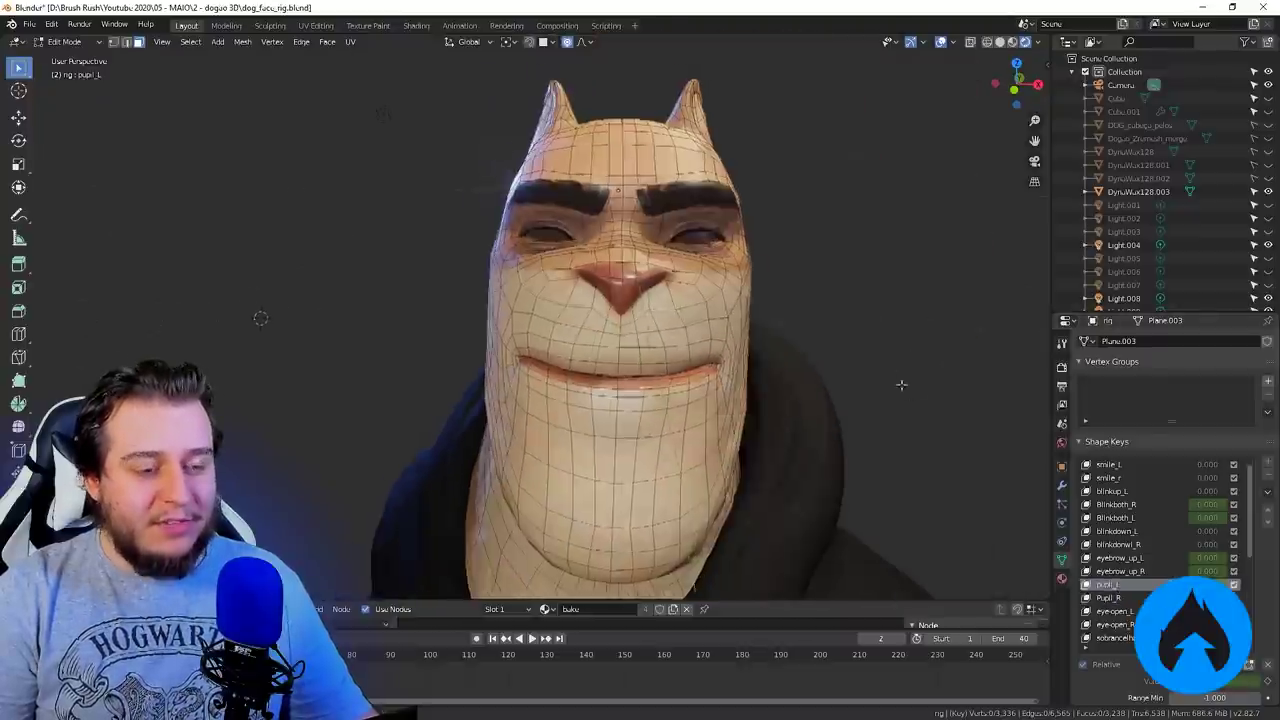
Step: Reveal the hidden eyeball geometry of the head mesh in Edit Mode and clear the selection
{"action": "middle_click_drag", "start_coordinate": [900, 383], "coordinate": [882, 363], "text": "shift"}
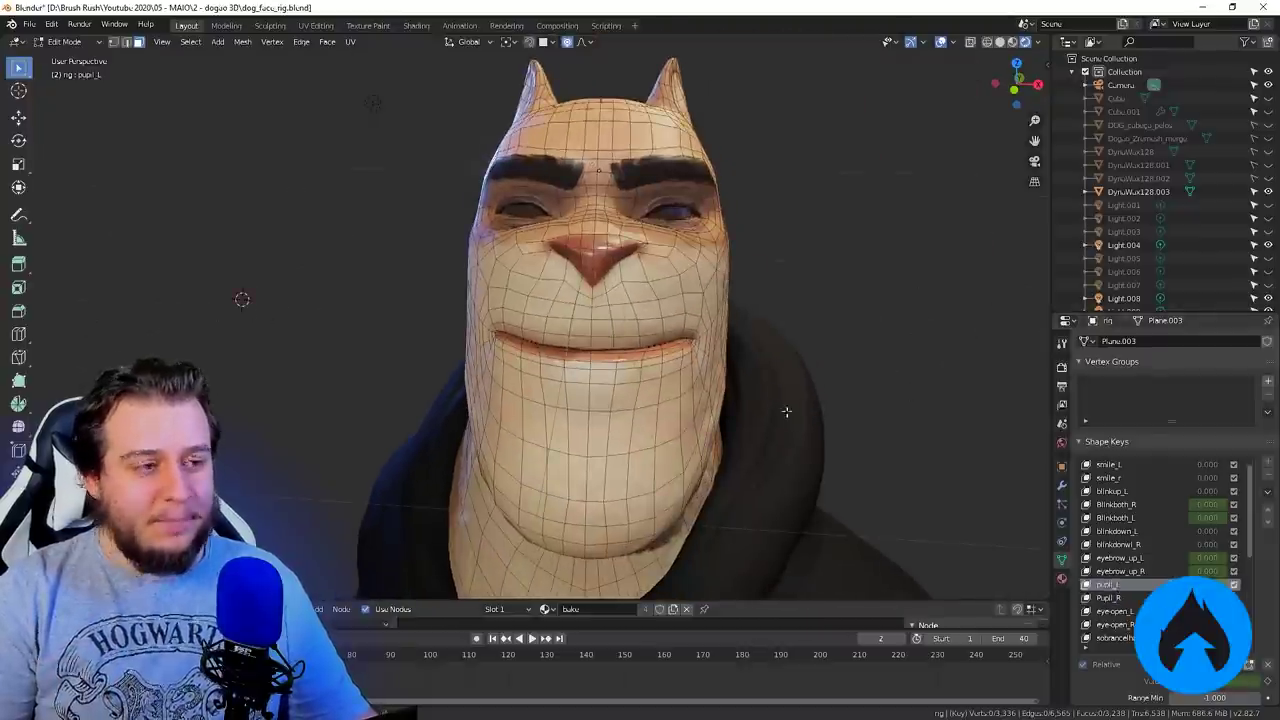
{"action": "key", "text": "alt+h"}
{"action": "left_click", "coordinate": [839, 296]}
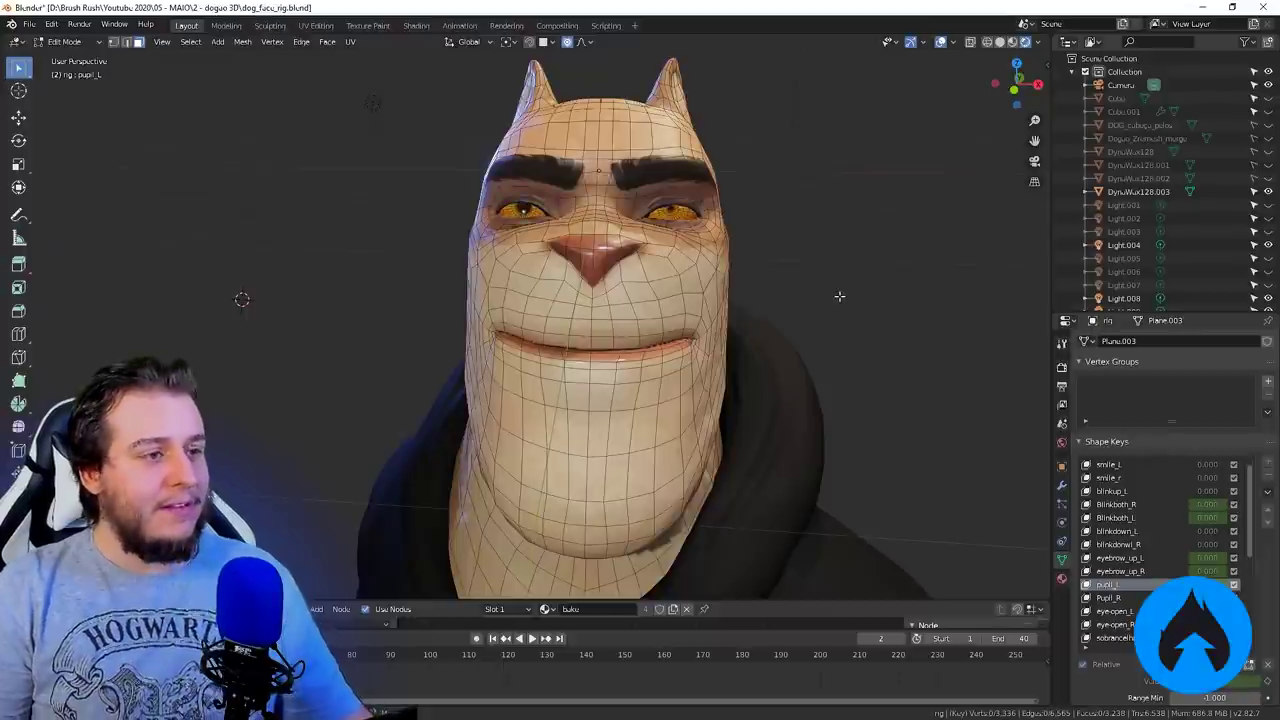
{"action": "key", "text": "Tab"}
{"action": "key", "text": "Tab"}
Step: Compare the pupil_L and Pupil_R shape keys, followed by eye-open_L and eye-open_R
{"action": "left_click", "coordinate": [1112, 599]}
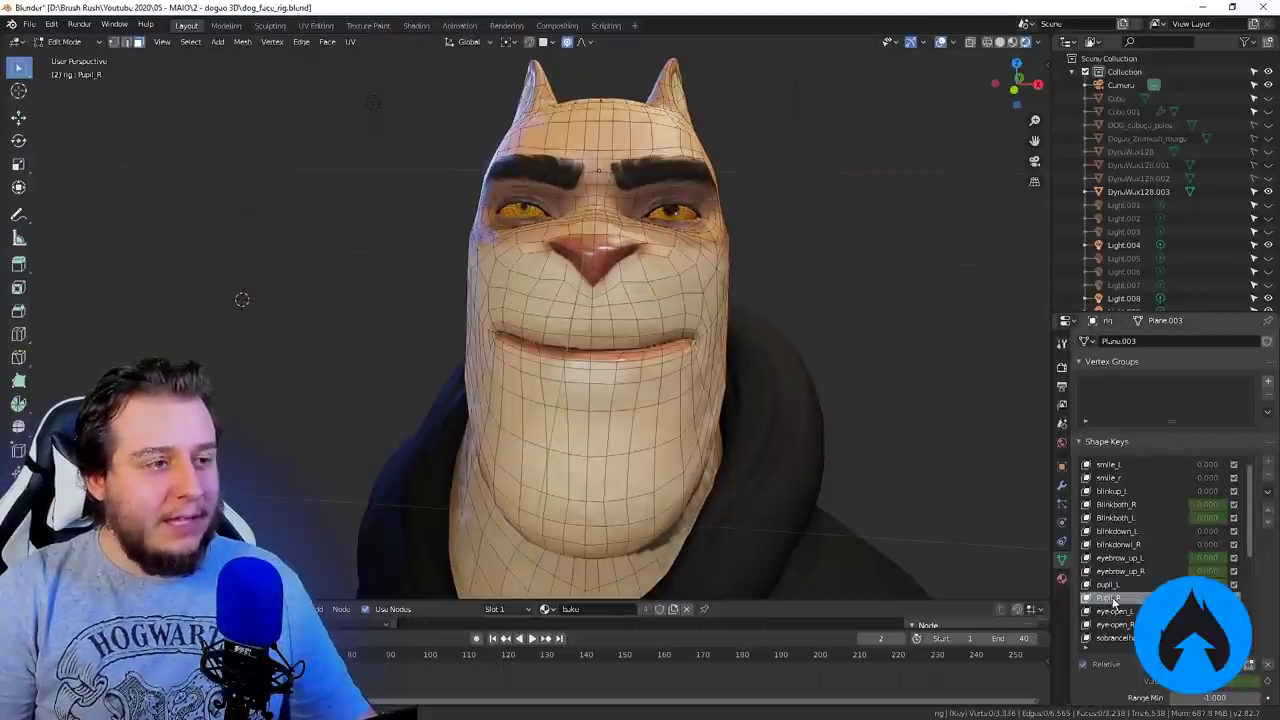
{"action": "left_click", "coordinate": [1111, 588]}
{"action": "left_click", "coordinate": [1112, 599]}
{"action": "left_click", "coordinate": [1112, 611]}
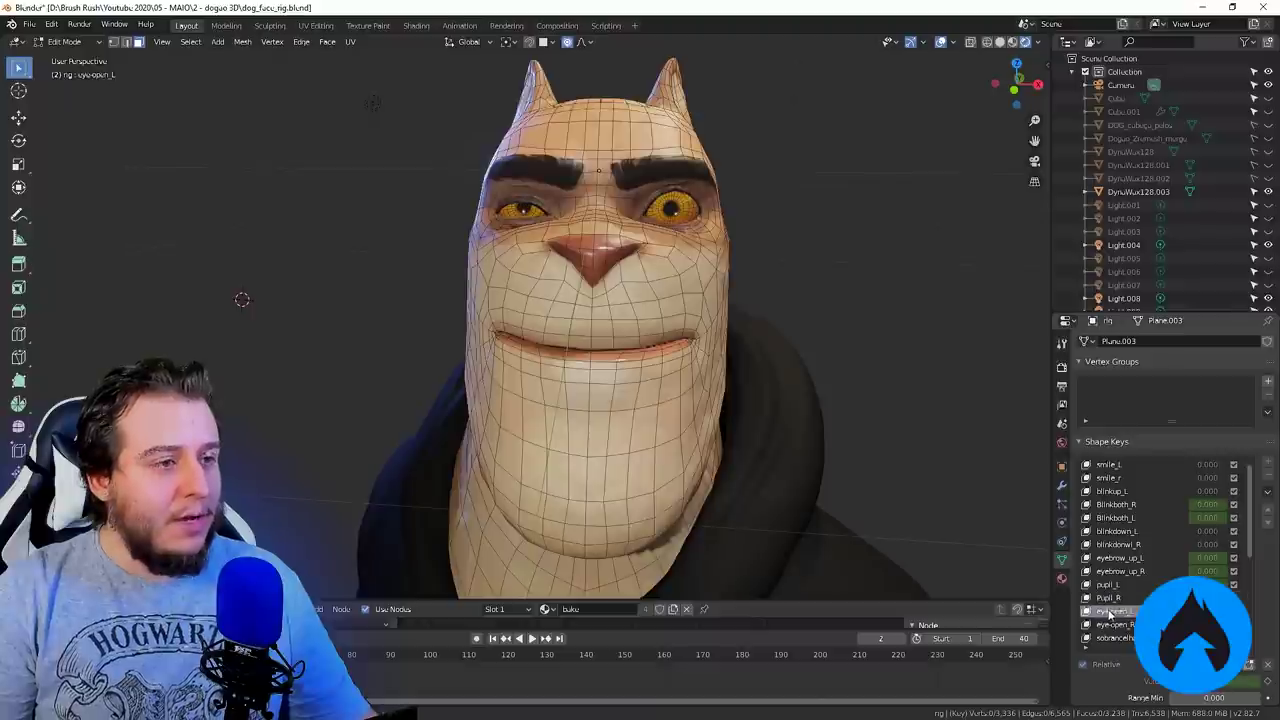
{"action": "left_click", "coordinate": [1122, 626]}
{"action": "middle_click_drag", "start_coordinate": [842, 469], "coordinate": [830, 447], "text": "shift"}
{"action": "scroll", "coordinate": [1130, 600], "scroll_direction": "down", "scroll_amount": 2}
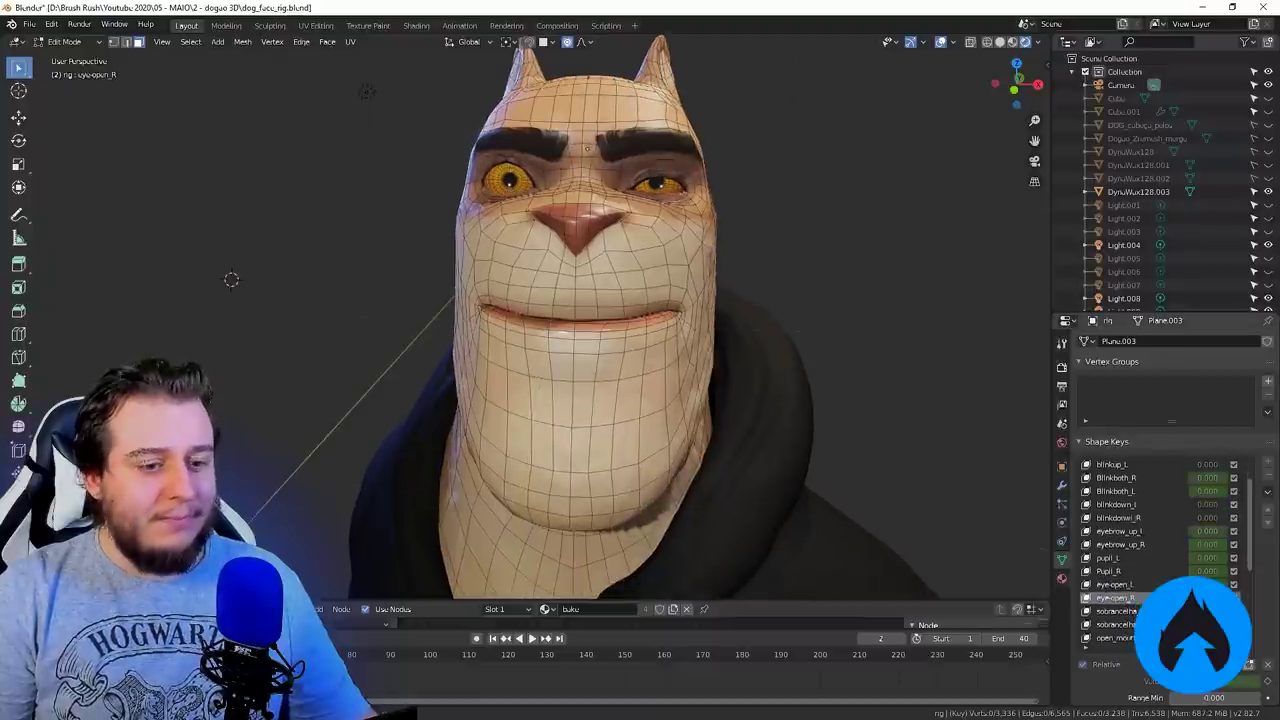
Step: Examine the angry eyebrow shape keys sobrancelha_angry_L and sobrancelha_angry_R
{"action": "left_click", "coordinate": [1133, 614]}
{"action": "scroll", "coordinate": [1126, 613], "scroll_direction": "down", "scroll_amount": 1}
{"action": "left_click", "coordinate": [1122, 612]}
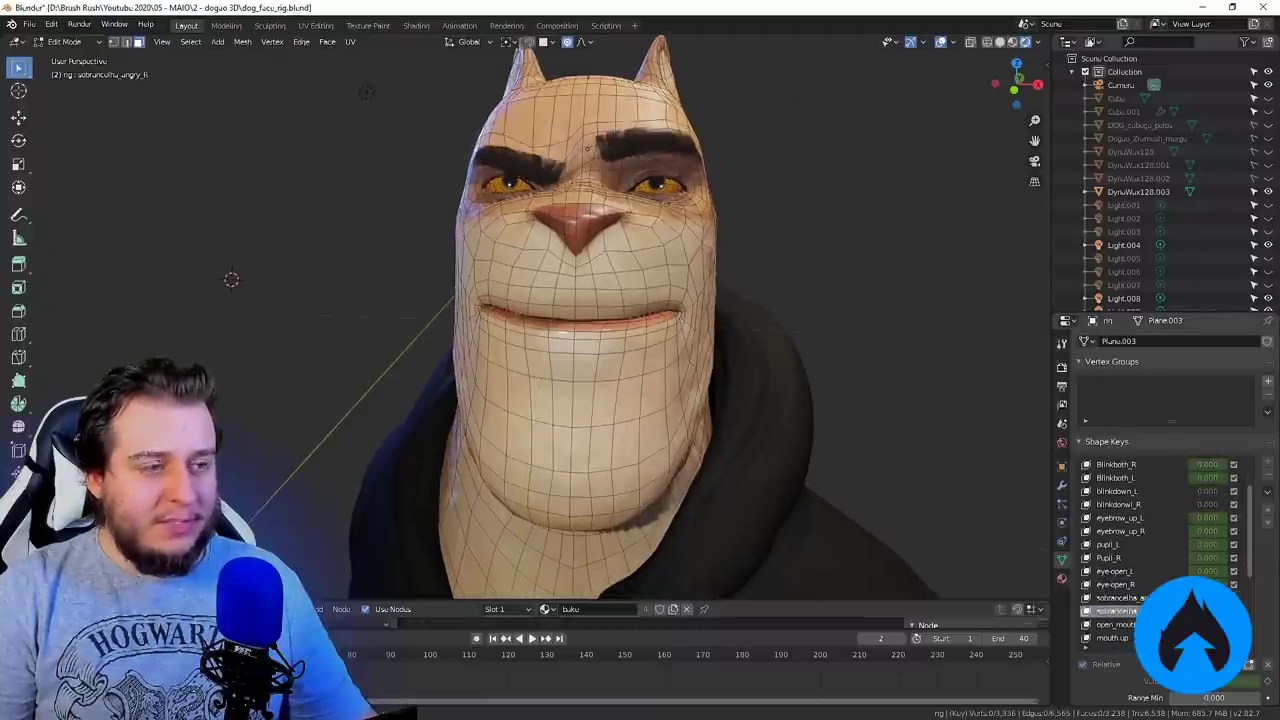
Step: Display the open_mouth shape key and inspect the opened jaw and teeth from different angles
{"action": "scroll", "coordinate": [1120, 608], "scroll_direction": "down", "scroll_amount": 2}
{"action": "left_click", "coordinate": [1122, 598]}
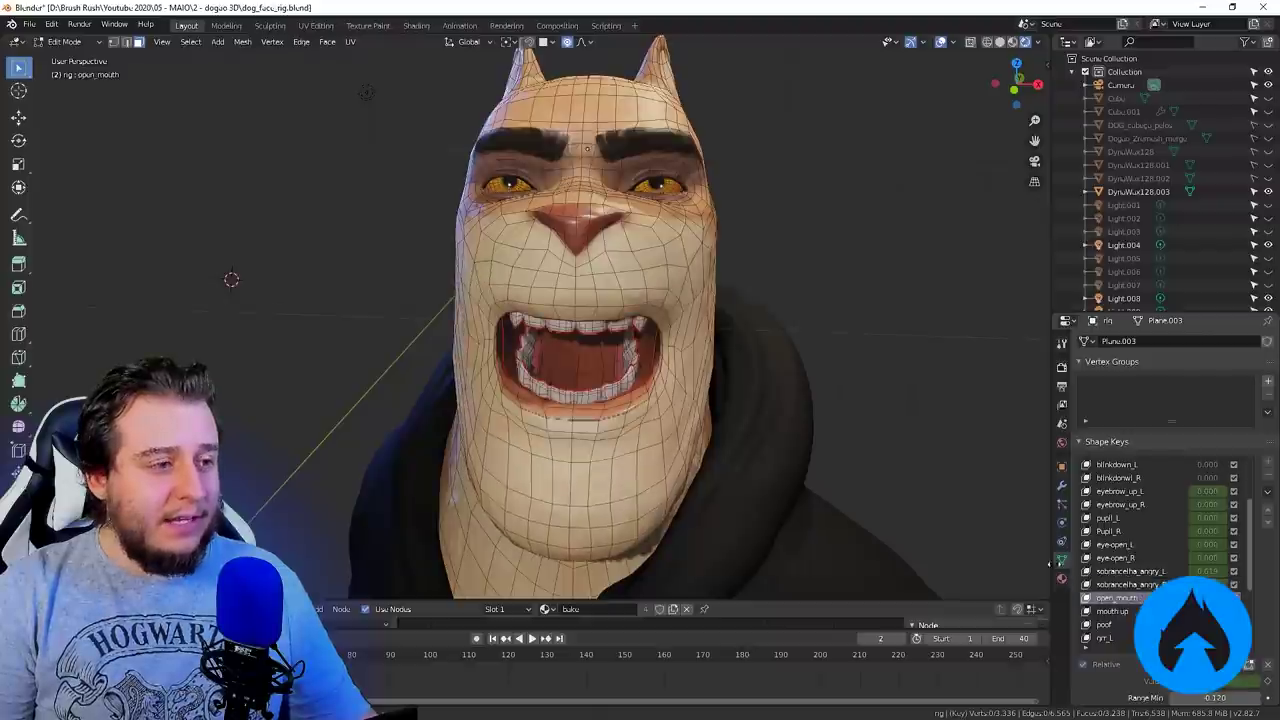
{"action": "middle_click_drag", "start_coordinate": [980, 460], "coordinate": [842, 450]}
{"action": "scroll", "coordinate": [837, 449], "scroll_direction": "up", "scroll_amount": 5}
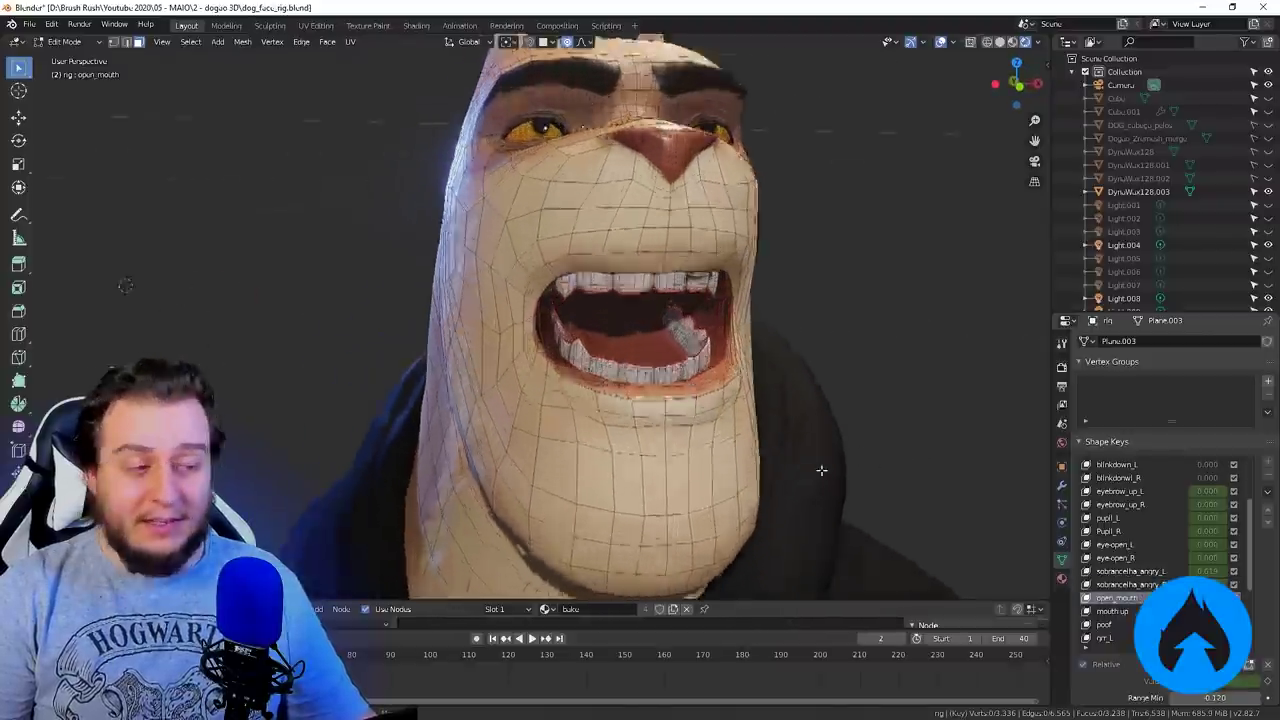
{"action": "middle_click_drag", "start_coordinate": [783, 451], "coordinate": [788, 464]}
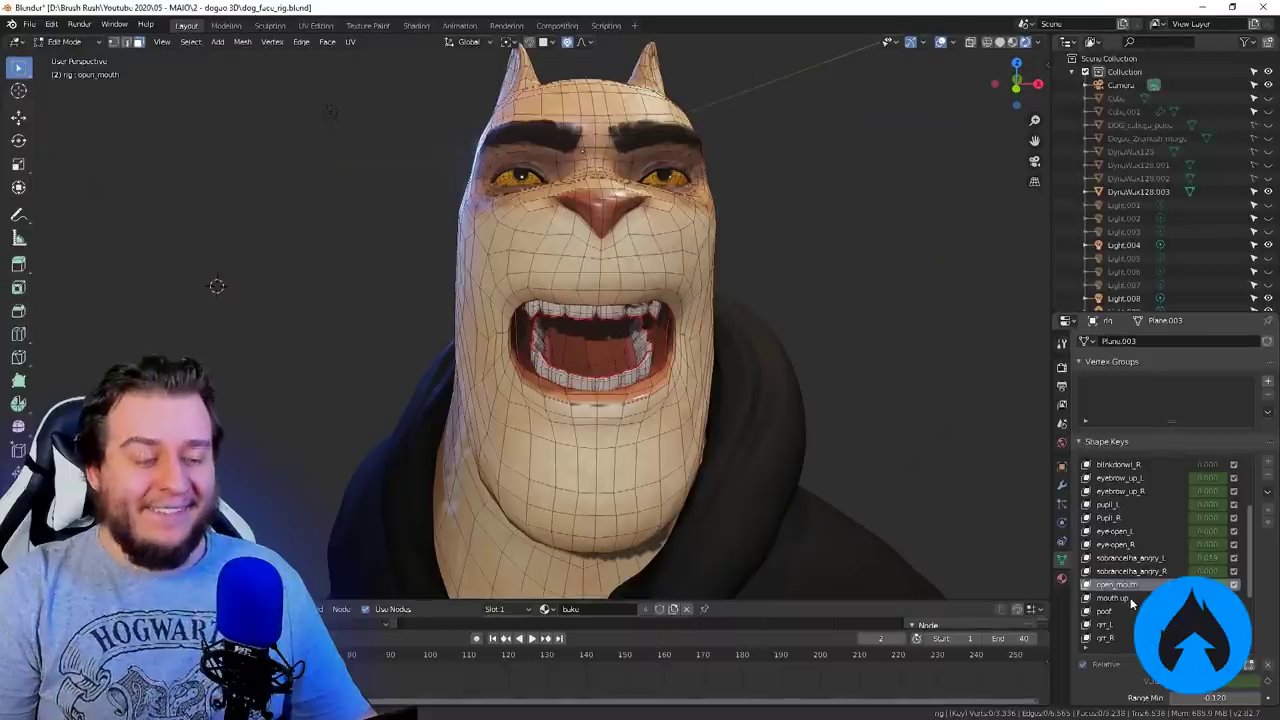
Step: Display the mouth up shape key from a three-quarter angle, then leave Edit Mode for Sculpt Mode
{"action": "left_click", "coordinate": [1112, 597]}
{"action": "middle_click_drag", "start_coordinate": [780, 400], "coordinate": [737, 394]}
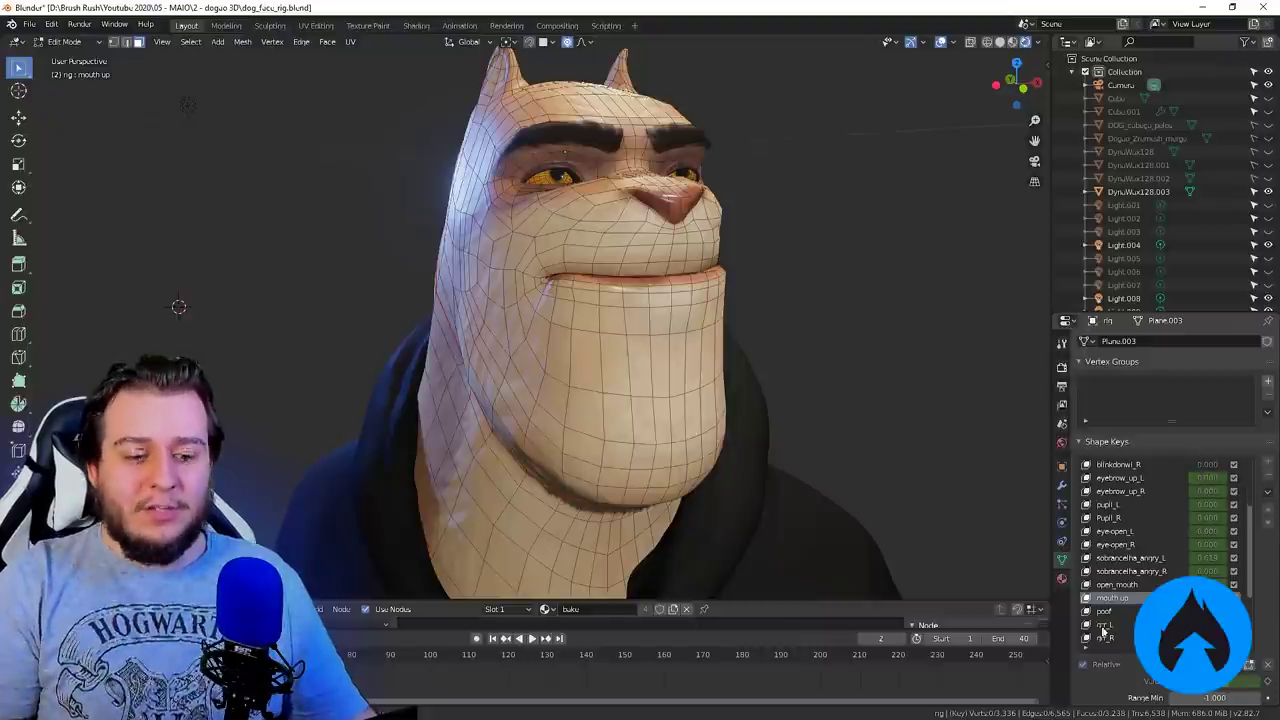
{"action": "scroll", "coordinate": [1102, 630], "scroll_direction": "down", "scroll_amount": 1}
{"action": "scroll", "coordinate": [1110, 695], "scroll_direction": "down", "scroll_amount": 1}
{"action": "scroll", "coordinate": [1147, 678], "scroll_direction": "down", "scroll_amount": 1}
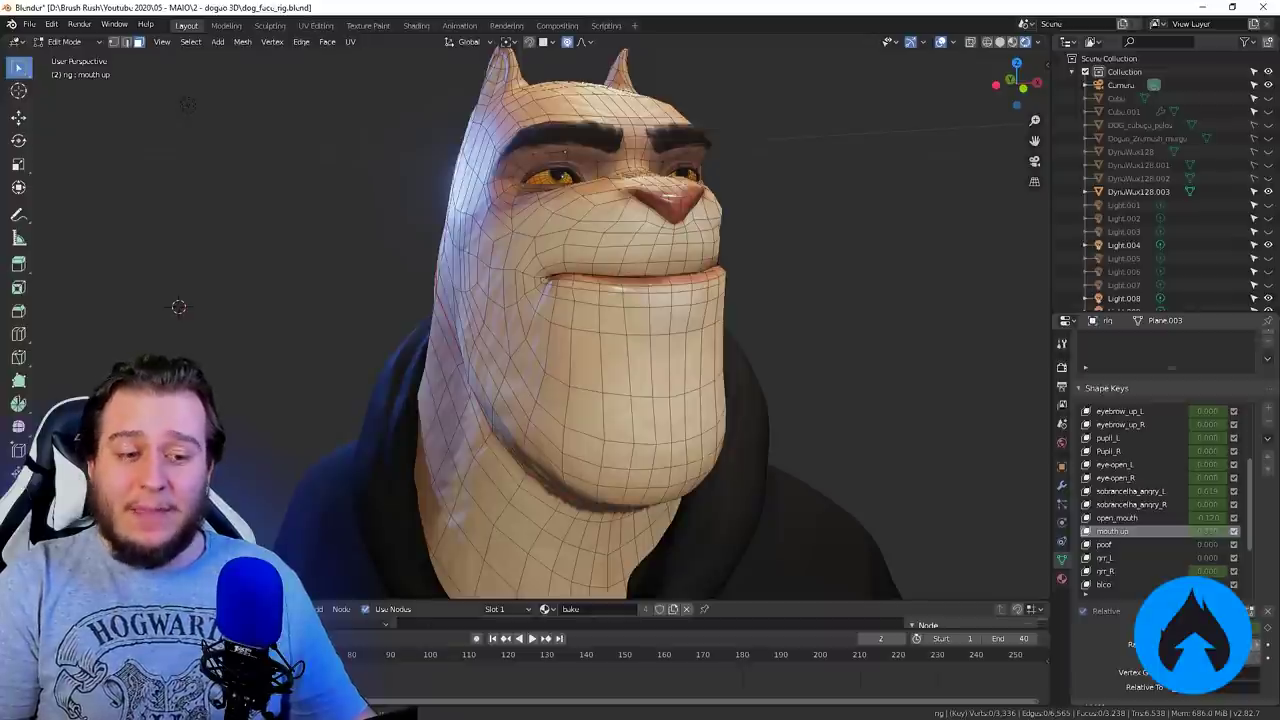
{"action": "key", "text": "Tab"}
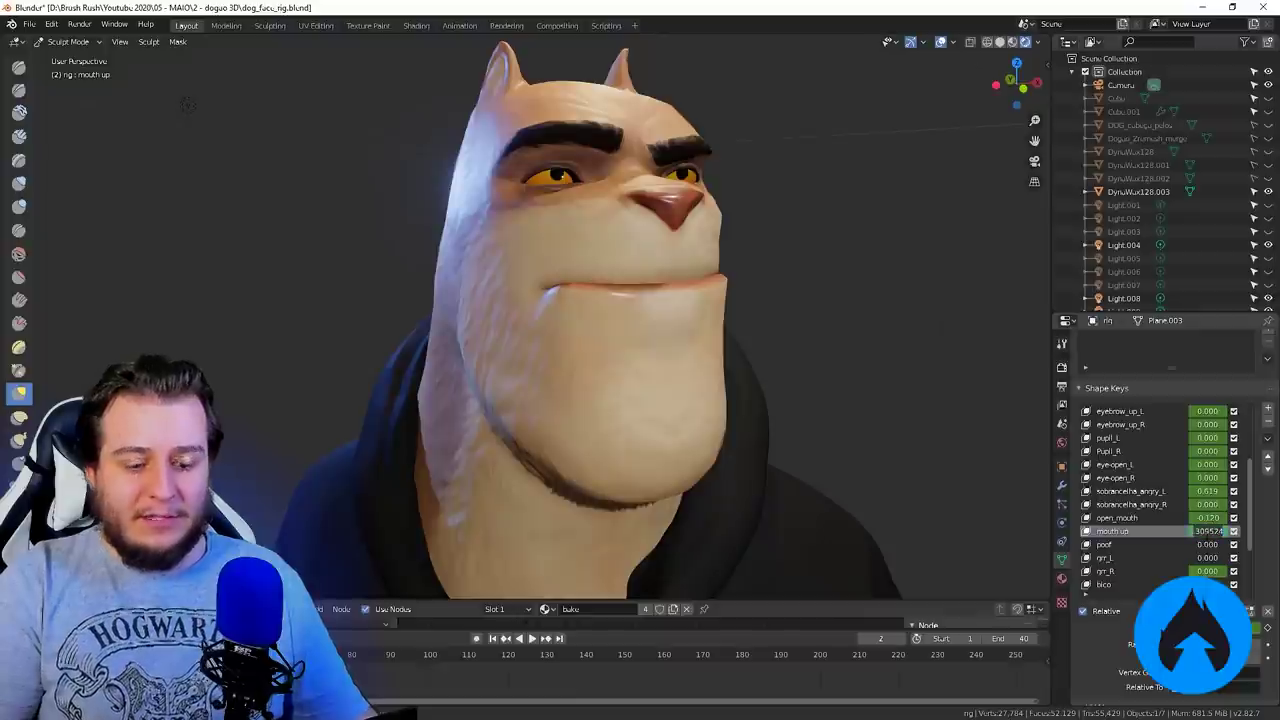
Step: Preview the mouth up shape key at 1.000 and at a negative value, then reset it to 0
{"action": "type", "text": "0"}
{"action": "key", "text": "Return"}
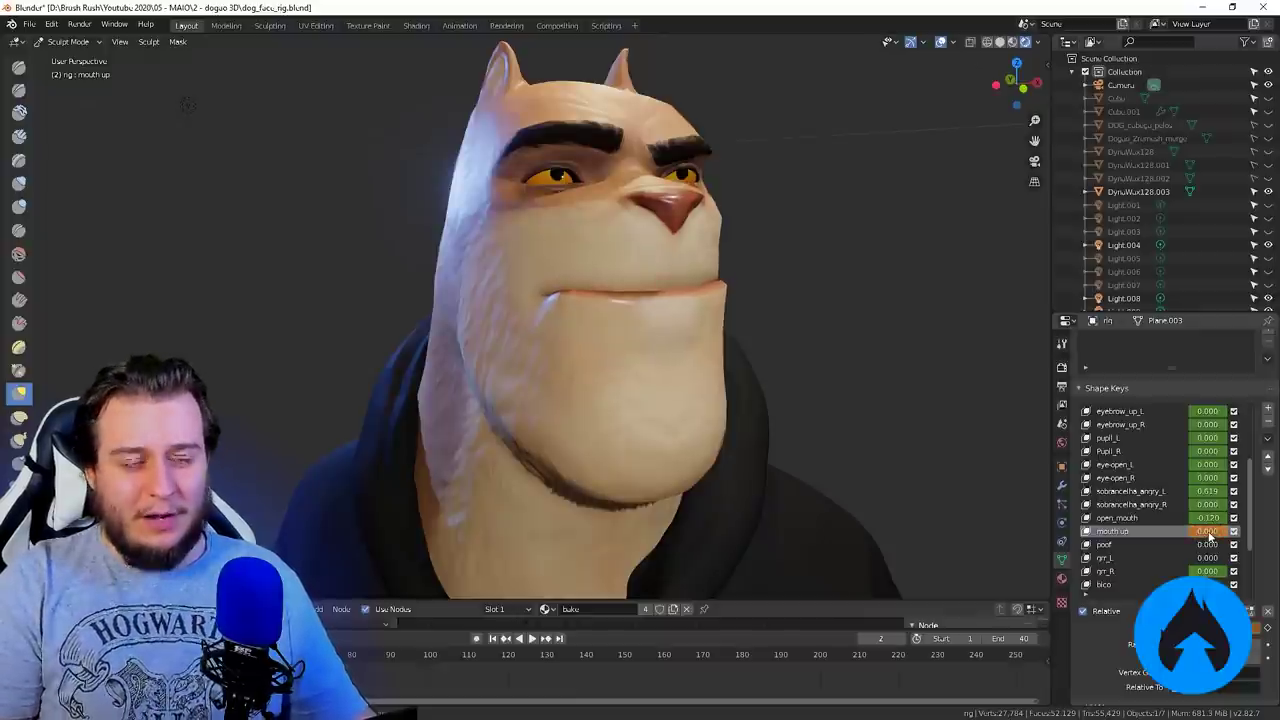
{"action": "left_click_drag", "start_coordinate": [1207, 538], "coordinate": [1232, 537]}
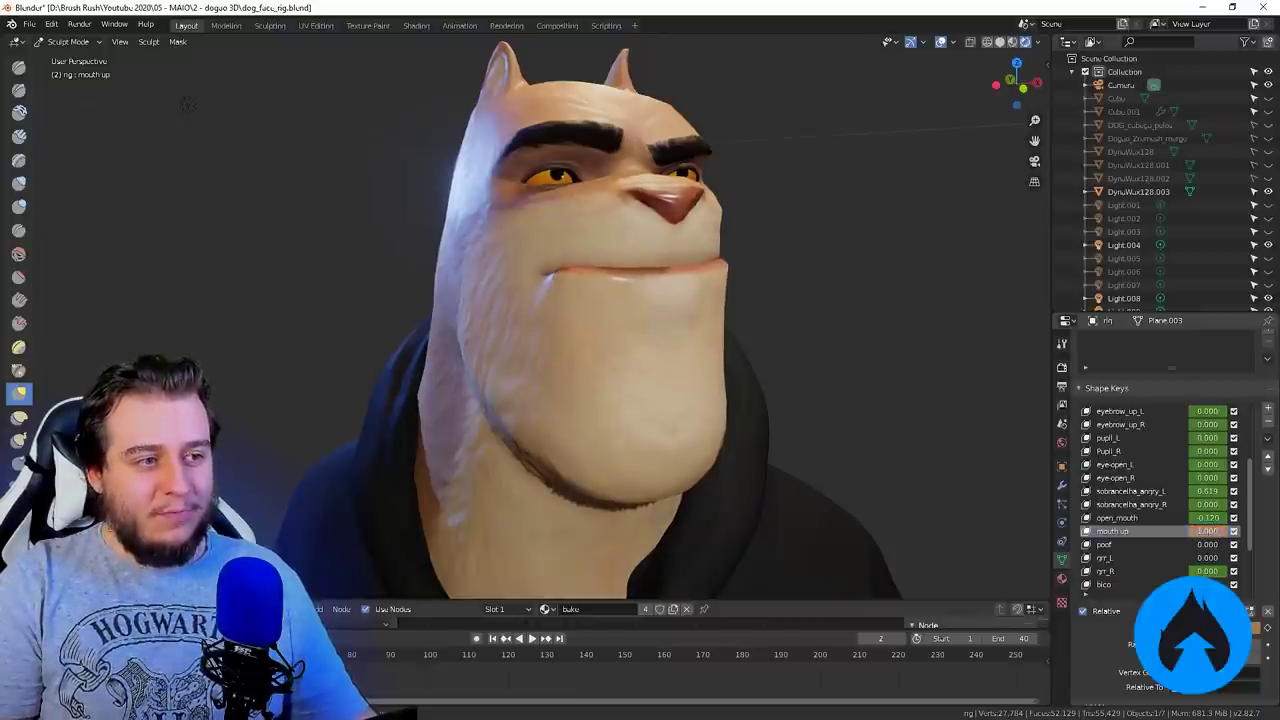
{"action": "key", "text": "Tab"}
{"action": "key", "text": "Tab"}
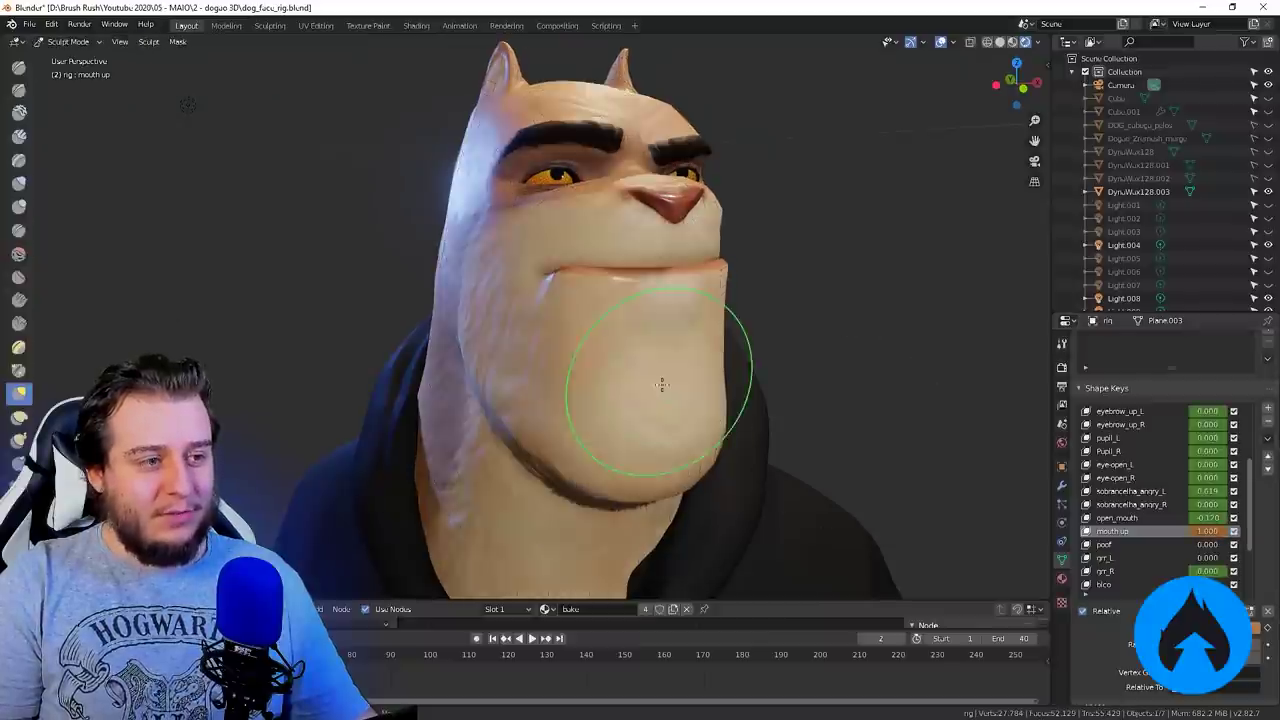
{"action": "left_click_drag", "start_coordinate": [1210, 540], "coordinate": [1186, 534]}
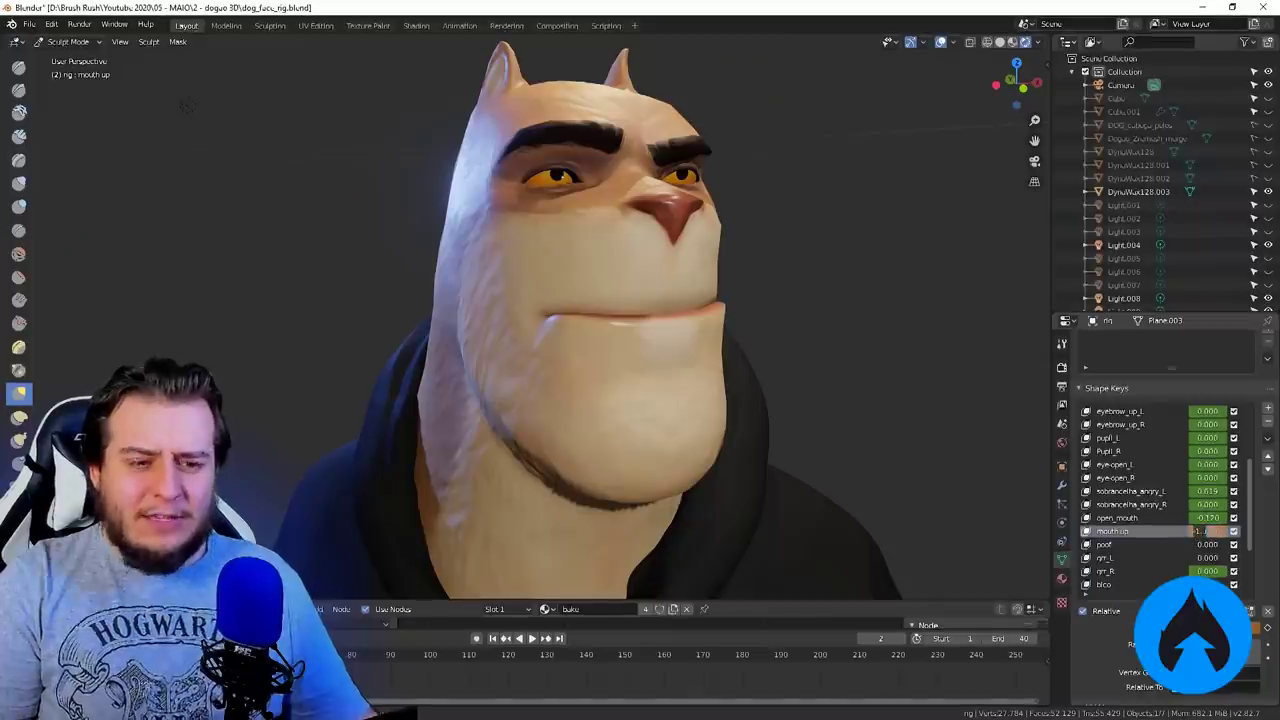
{"action": "left_click_drag", "start_coordinate": [1207, 531], "coordinate": [1205, 540]}
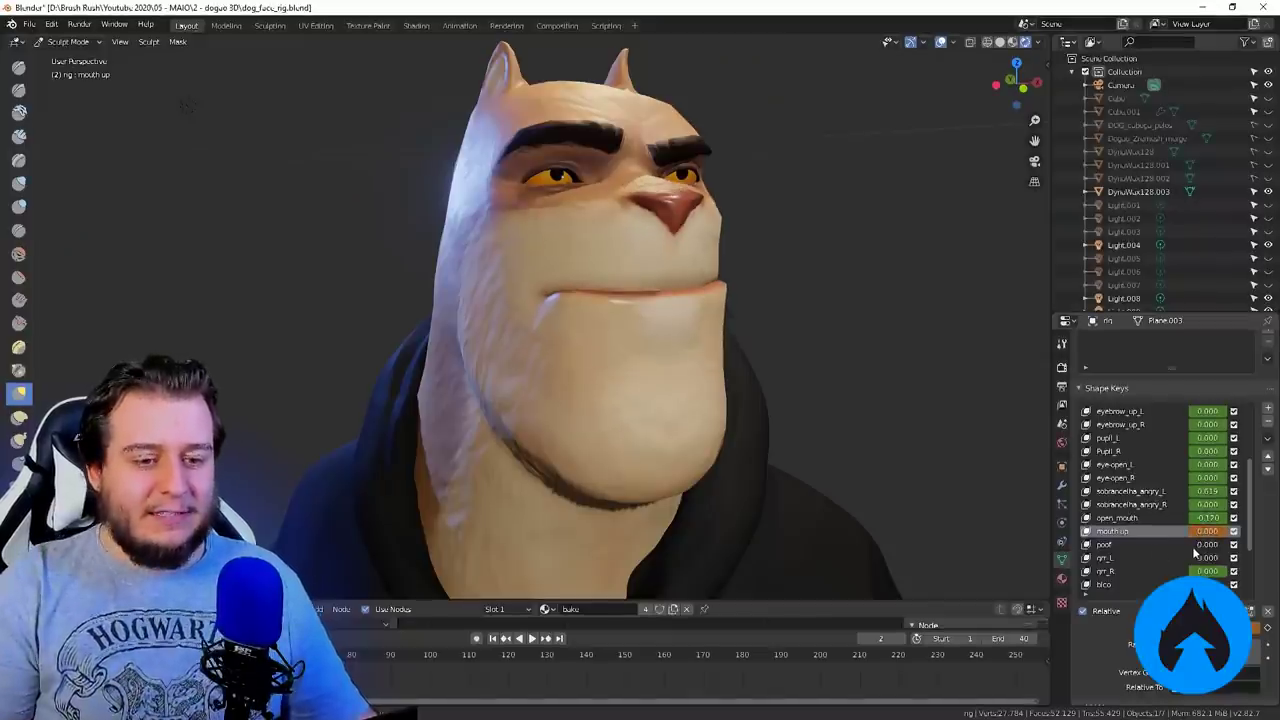
{"action": "middle_click_drag", "start_coordinate": [912, 392], "coordinate": [882, 396]}
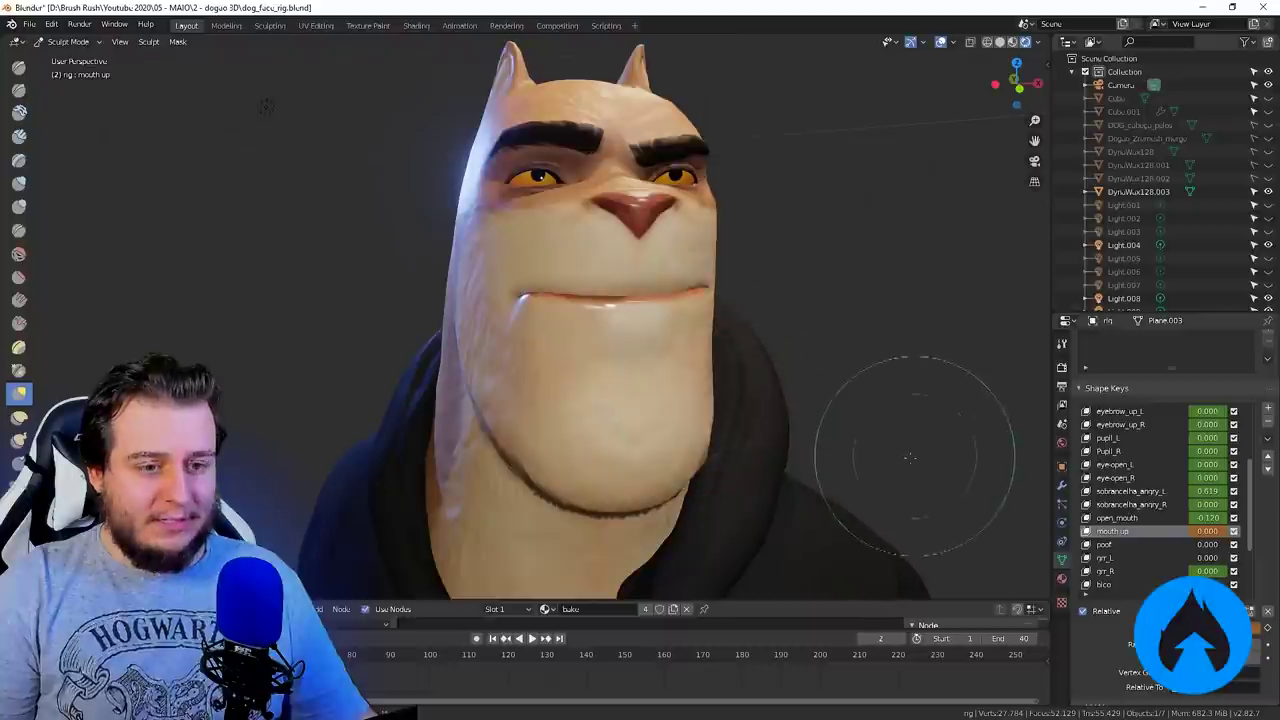
{"action": "key", "text": "Tab"}
{"action": "key", "text": "Tab"}
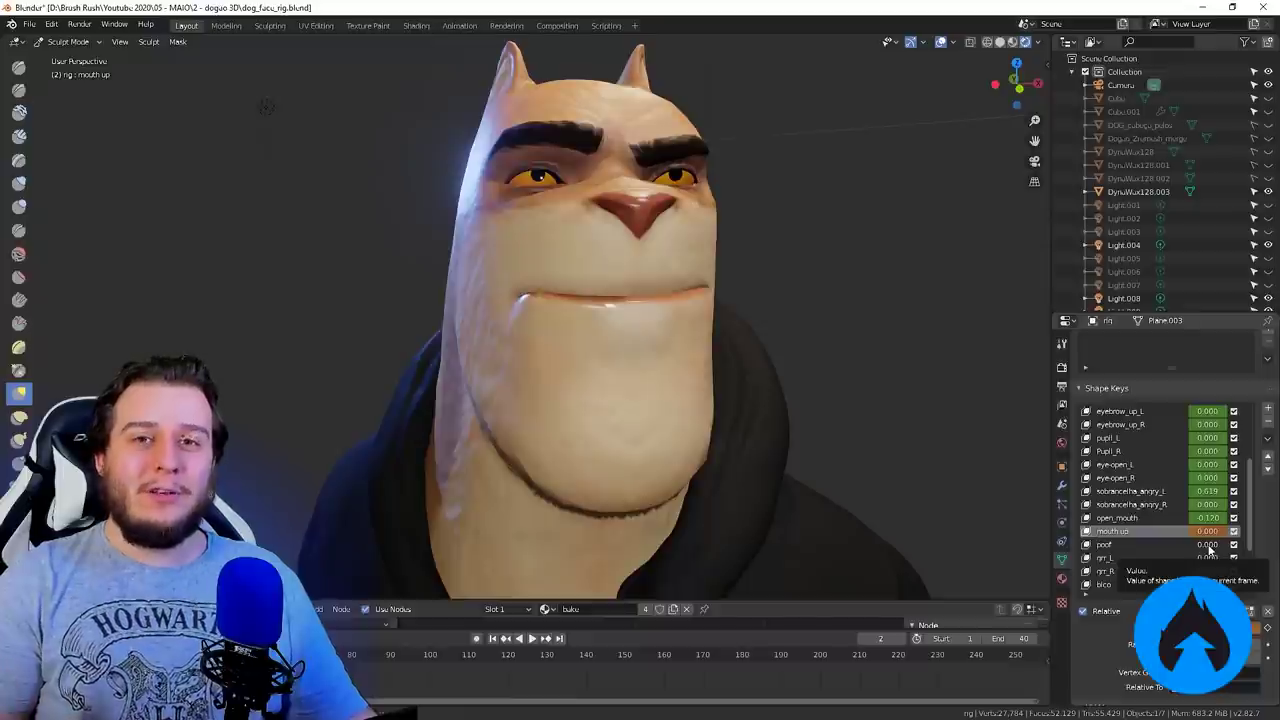
Step: Preview the poof shape key at 1.000 and reset it, then try the grr snarl keys, with grr_R at 1.000
{"action": "left_click_drag", "start_coordinate": [1199, 543], "coordinate": [1210, 547]}
{"action": "mouse_move", "coordinate": [882, 493]}
{"action": "middle_mouse_down"}
{"action": "mouse_move", "coordinate": [820, 500]}
{"action": "mouse_move", "coordinate": [925, 500]}
{"action": "middle_mouse_up"}
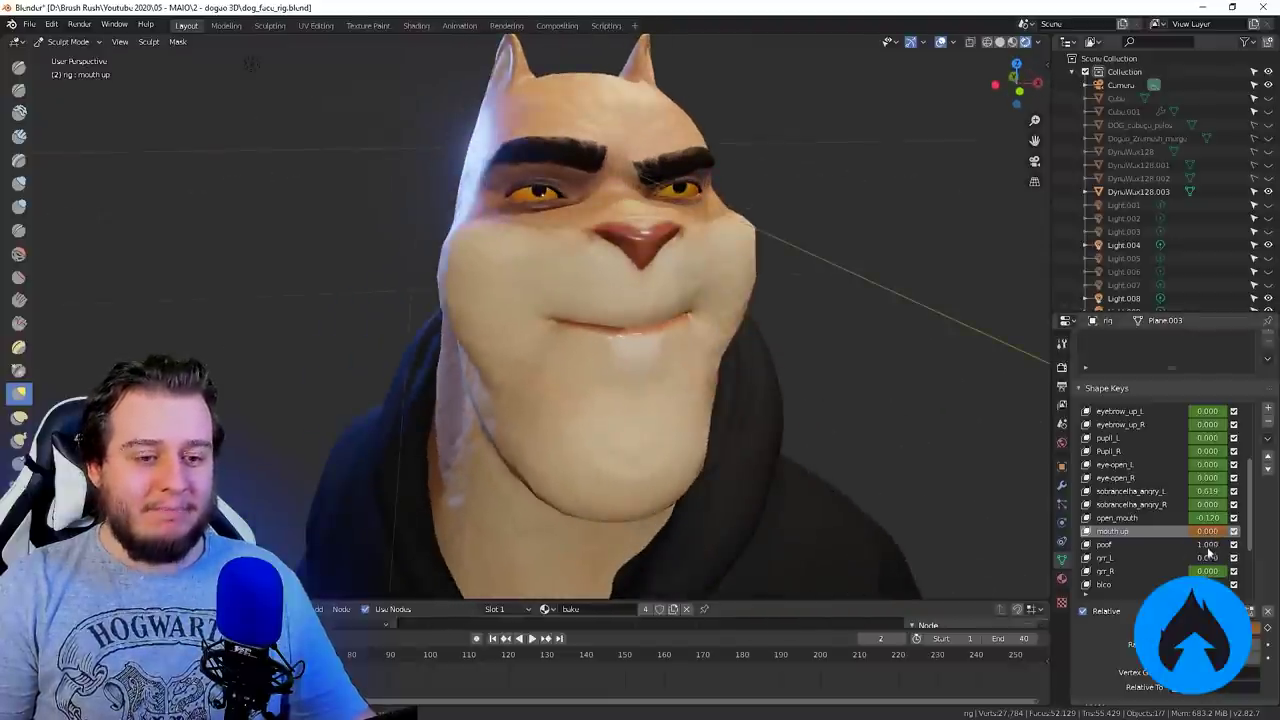
{"action": "left_click_drag", "start_coordinate": [1208, 548], "coordinate": [1240, 557]}
{"action": "middle_click_drag", "start_coordinate": [840, 520], "coordinate": [883, 578]}
{"action": "left_click_drag", "start_coordinate": [1208, 557], "coordinate": [1240, 571]}
{"action": "middle_click_drag", "start_coordinate": [850, 560], "coordinate": [975, 562]}
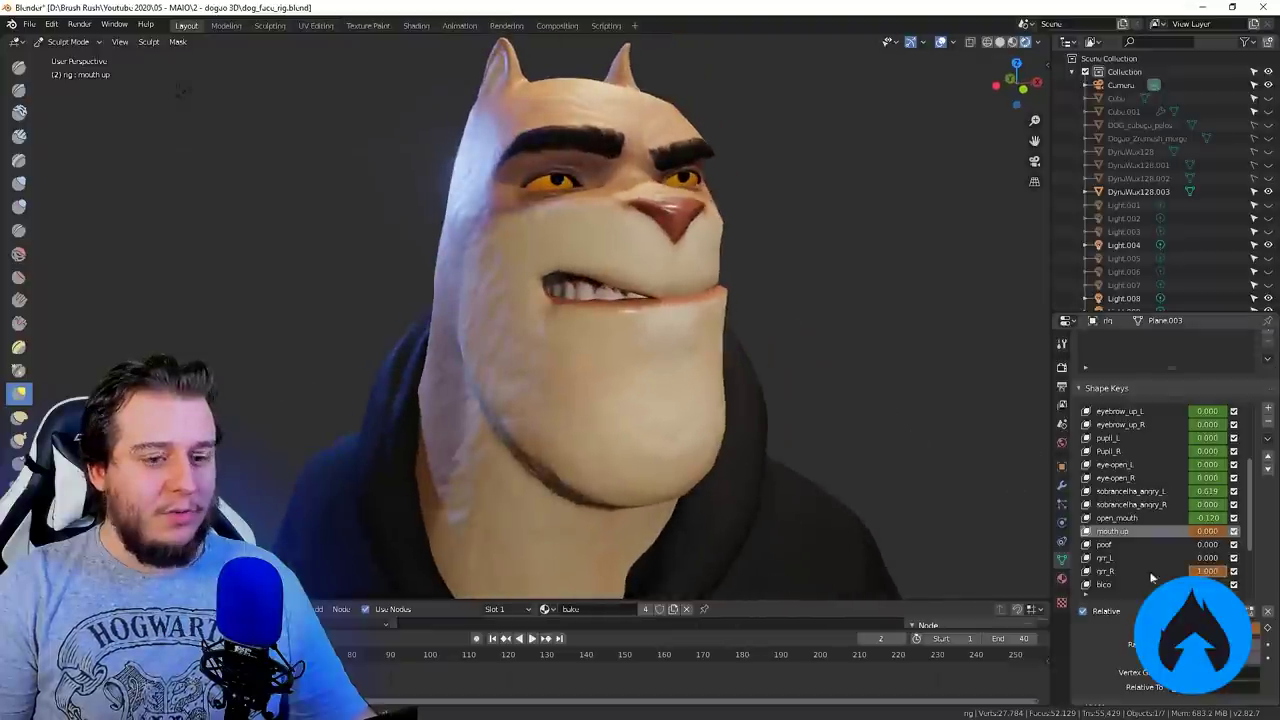
Step: Set the bico shape key to 0.967 and combine it with mouth up at 0.567 and poof at 0.400
{"action": "scroll", "coordinate": [1190, 573], "scroll_direction": "down", "scroll_amount": 1}
{"action": "left_click_drag", "start_coordinate": [1208, 571], "coordinate": [1246, 576]}
{"action": "middle_click_drag", "start_coordinate": [860, 540], "coordinate": [885, 480]}
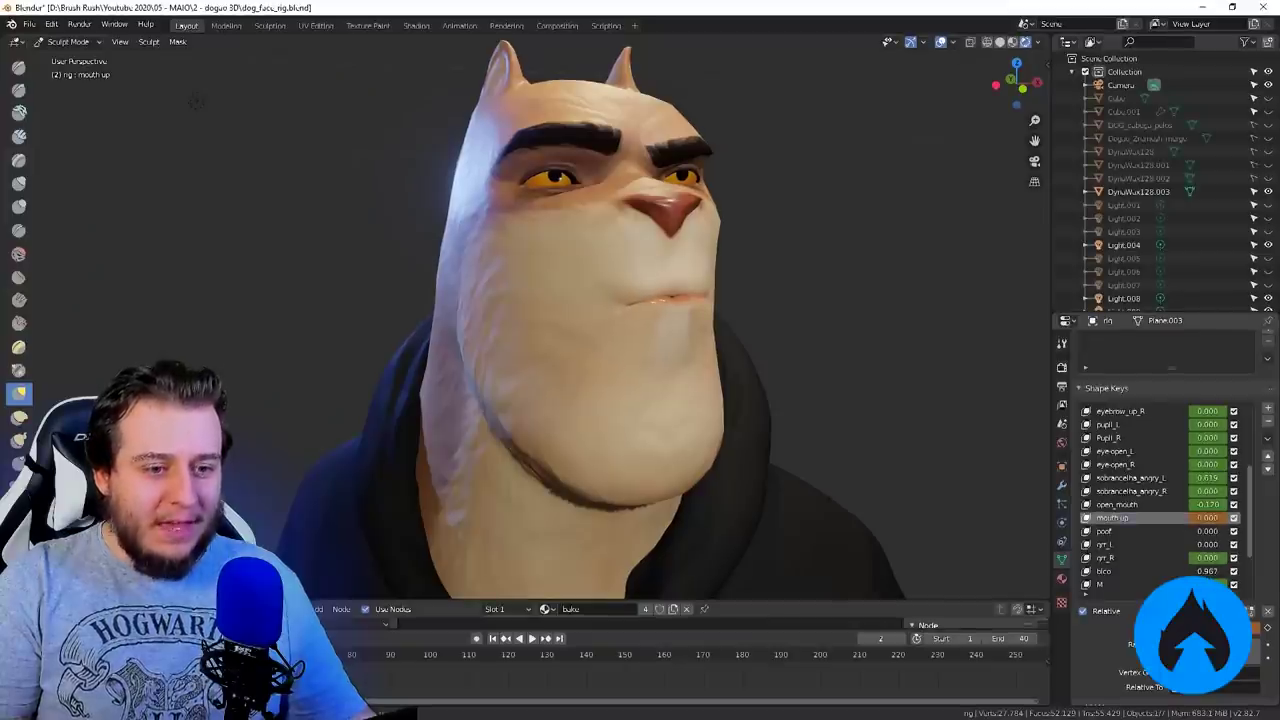
{"action": "mouse_move", "coordinate": [1213, 537]}
{"action": "left_mouse_down"}
{"action": "mouse_move", "coordinate": [1250, 537]}
{"action": "mouse_move", "coordinate": [1240, 505]}
{"action": "mouse_move", "coordinate": [1192, 518]}
{"action": "mouse_move", "coordinate": [1234, 518]}
{"action": "mouse_move", "coordinate": [1220, 518]}
{"action": "left_mouse_up"}
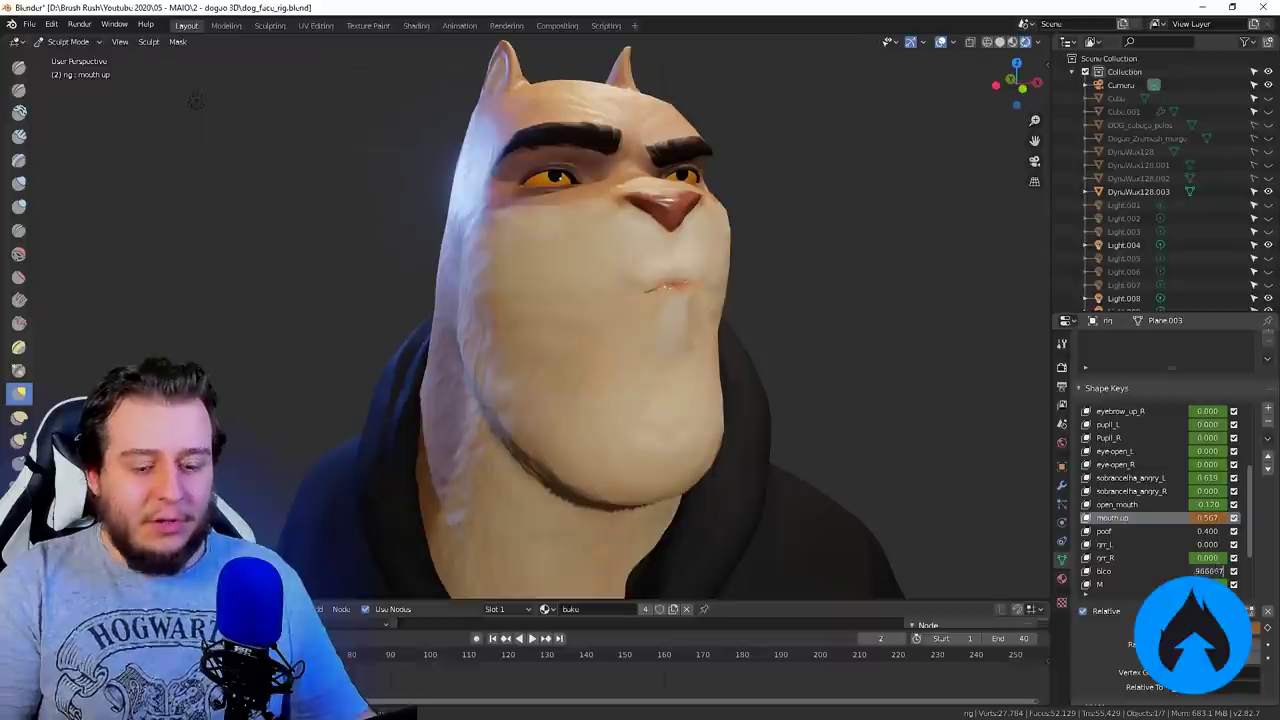
Step: Reset the bico and poof shape keys to 0
{"action": "type", "text": "0"}
{"action": "key", "text": "Return"}
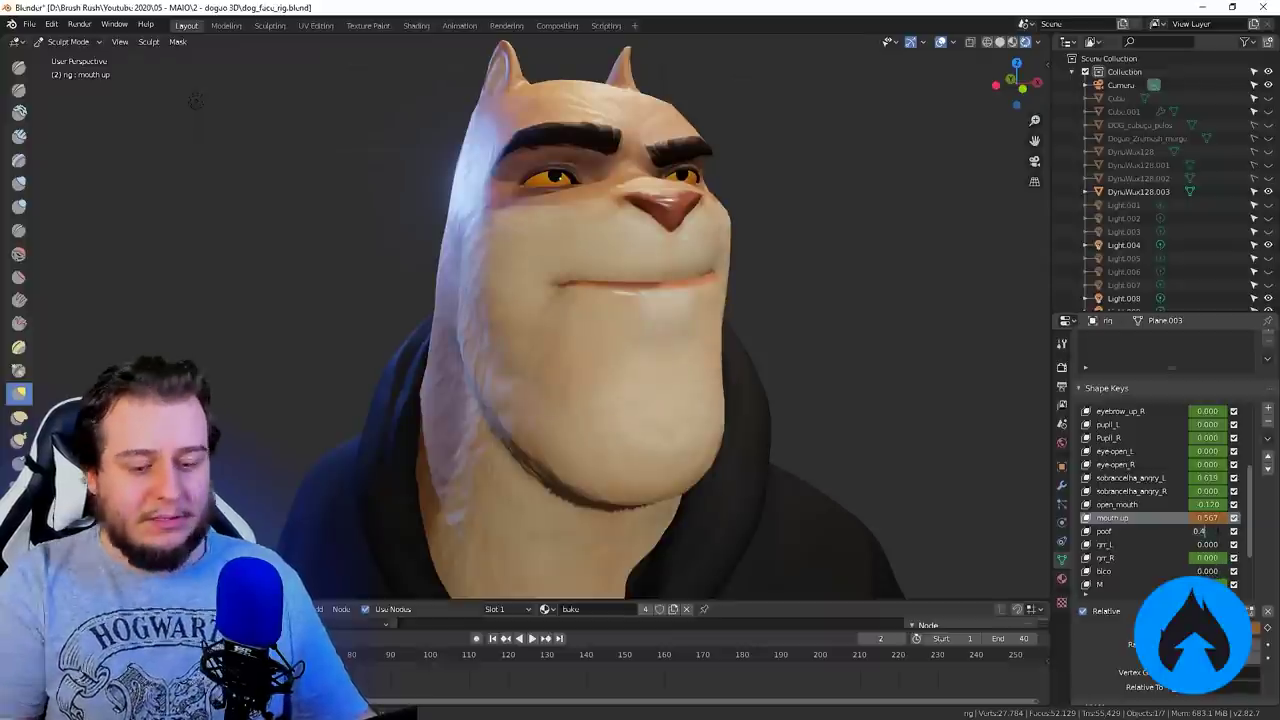
{"action": "key", "text": "Return"}
Step: Set the M shape key to 0.767 and inspect the pressed lips from the front
{"action": "scroll", "coordinate": [1136, 557], "scroll_direction": "down", "scroll_amount": 2}
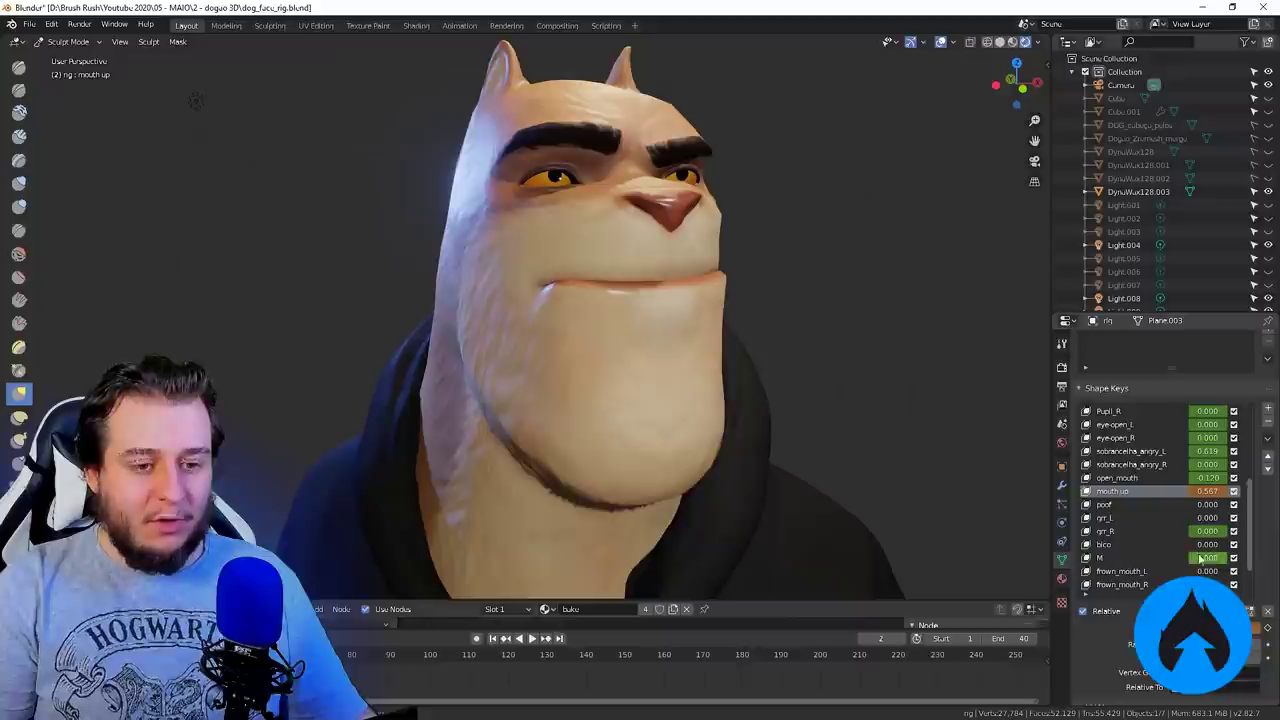
{"action": "left_click_drag", "start_coordinate": [1208, 557], "coordinate": [1250, 557]}
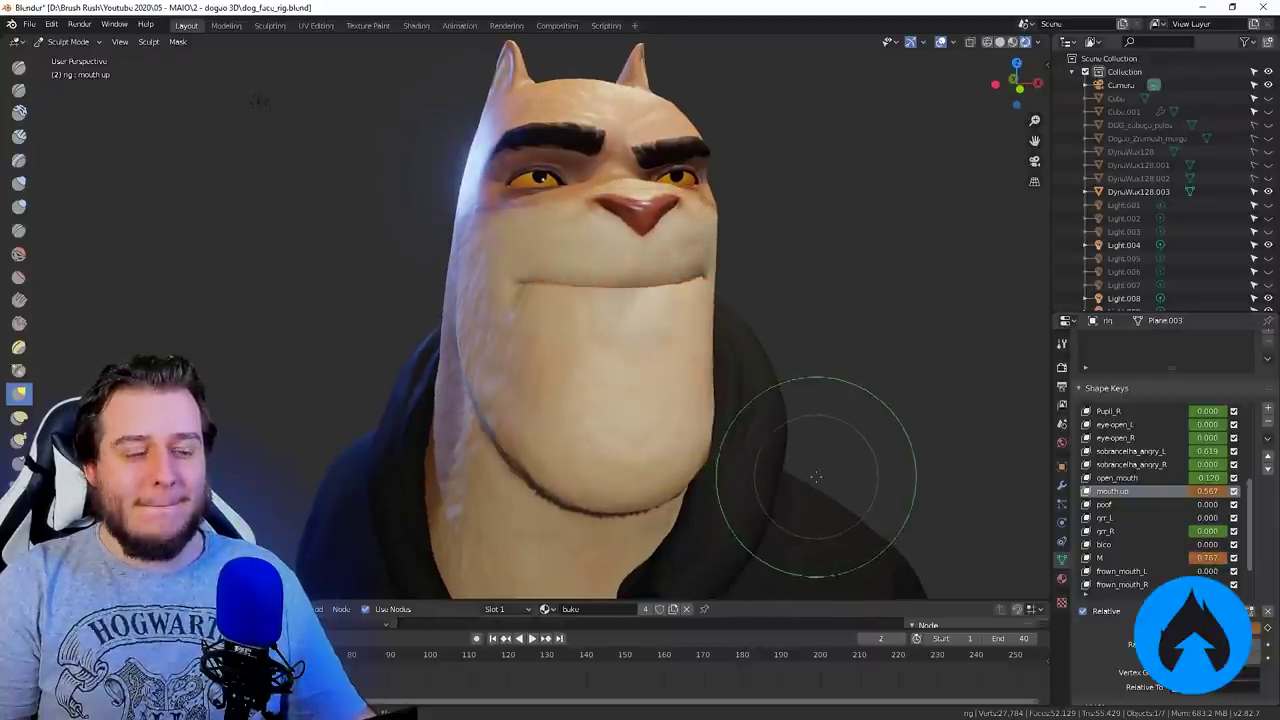
{"action": "middle_click_drag", "start_coordinate": [814, 477], "coordinate": [277, 80]}
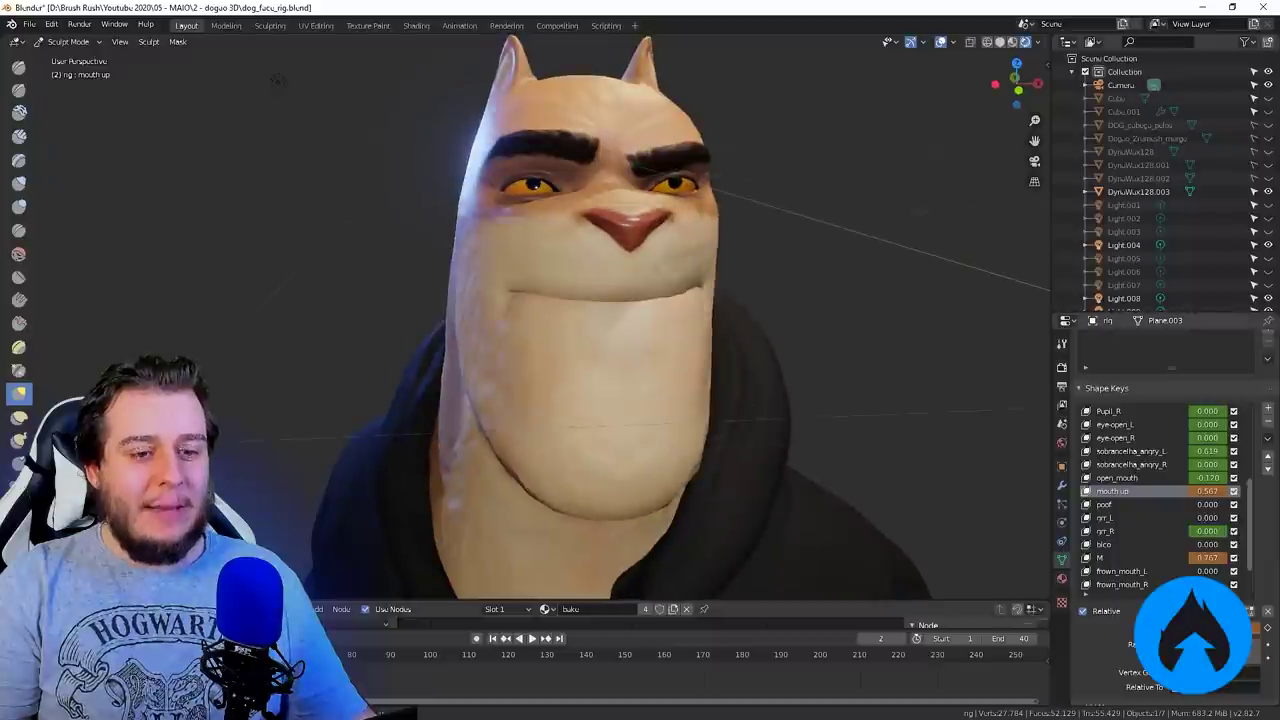
Step: Set frown_mouth_L to 0.667 and frown_mouth_R to 0.733, and inspect the frown from the opposite side of the face
{"action": "left_click_drag", "start_coordinate": [1208, 571], "coordinate": [1232, 571]}
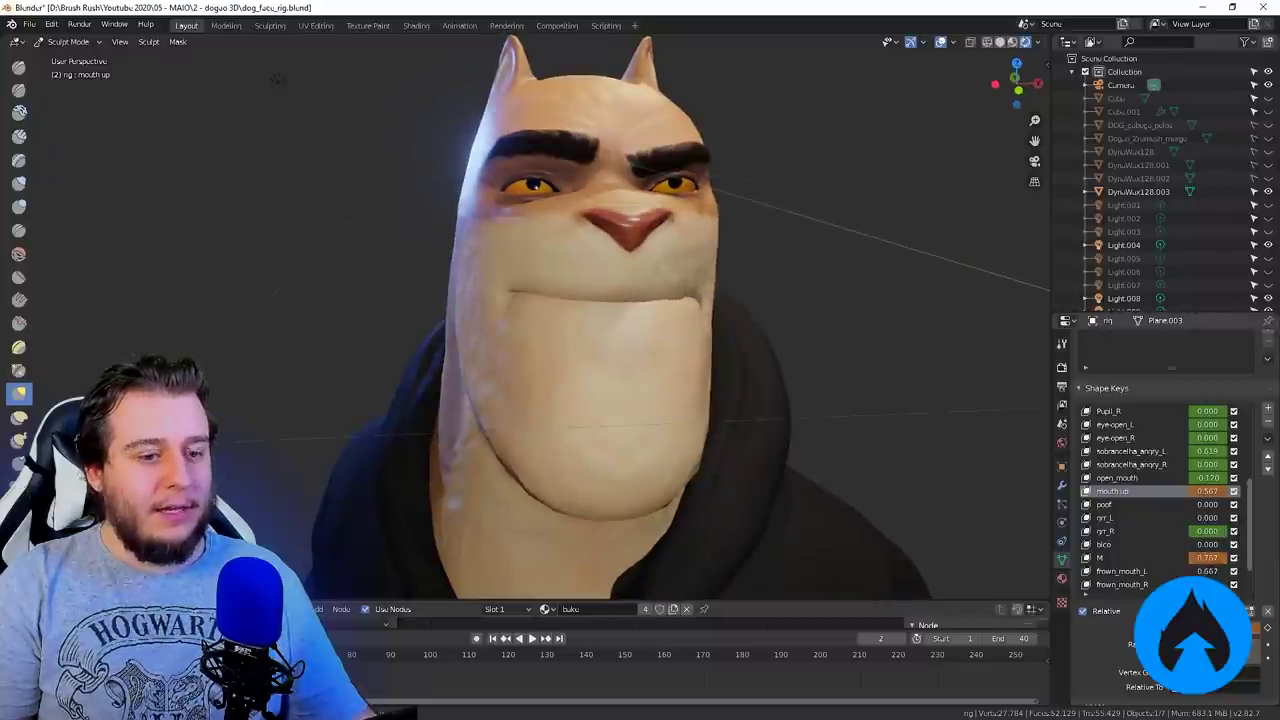
{"action": "middle_click_drag", "start_coordinate": [850, 470], "coordinate": [782, 473]}
{"action": "scroll", "coordinate": [1181, 550], "scroll_direction": "down", "scroll_amount": 2}
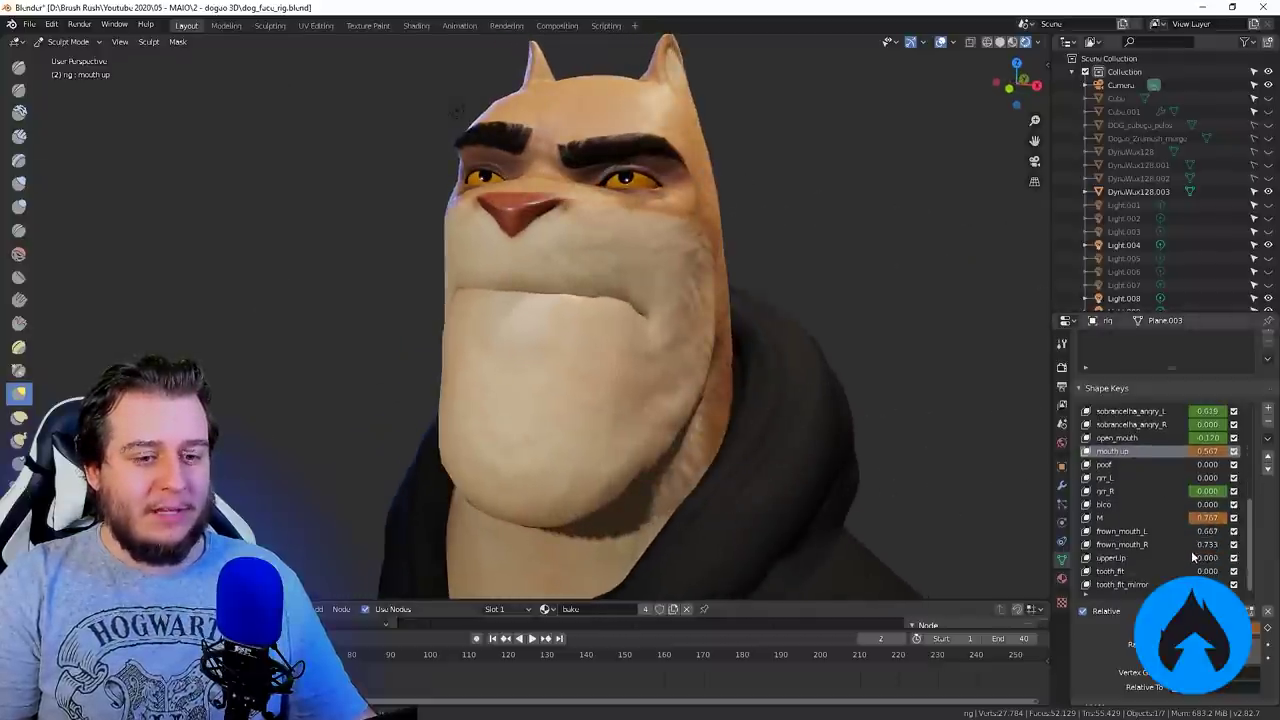
Step: Reset the frown_mouth_L, frown_mouth_R, M and mouth up shape keys to 0
{"action": "double_click", "coordinate": [1208, 531]}
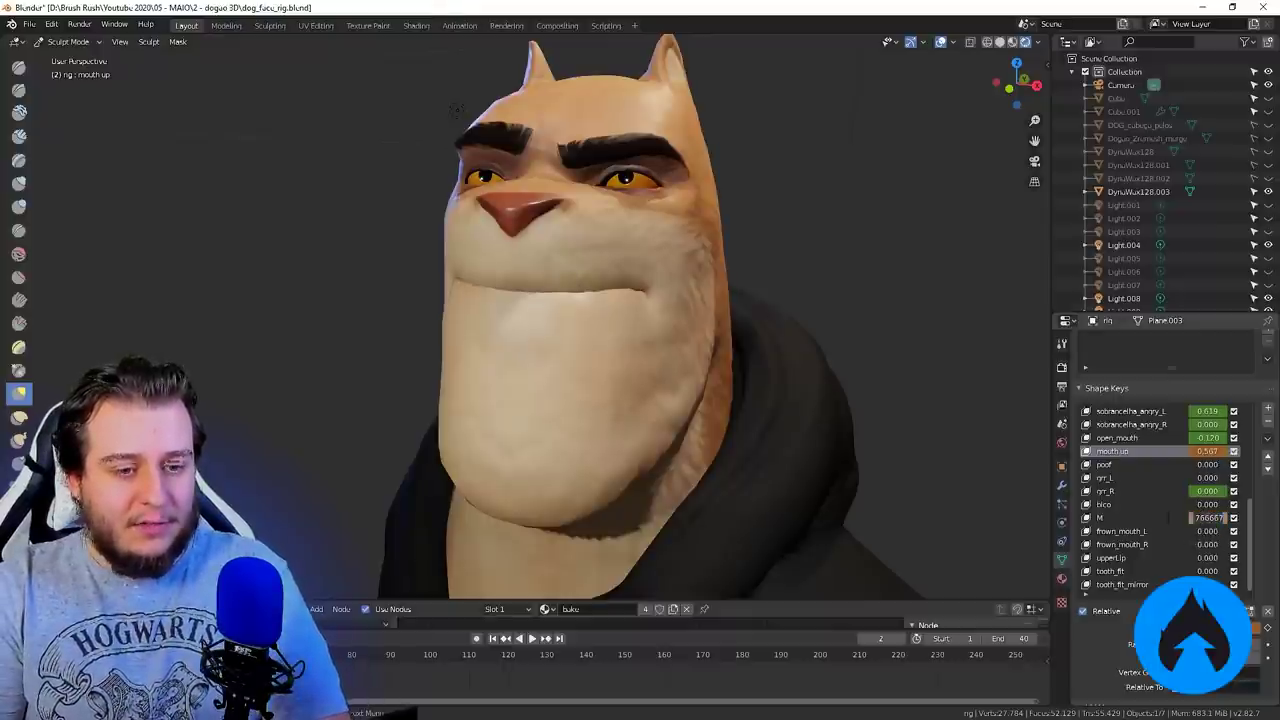
{"action": "key", "text": "Return"}
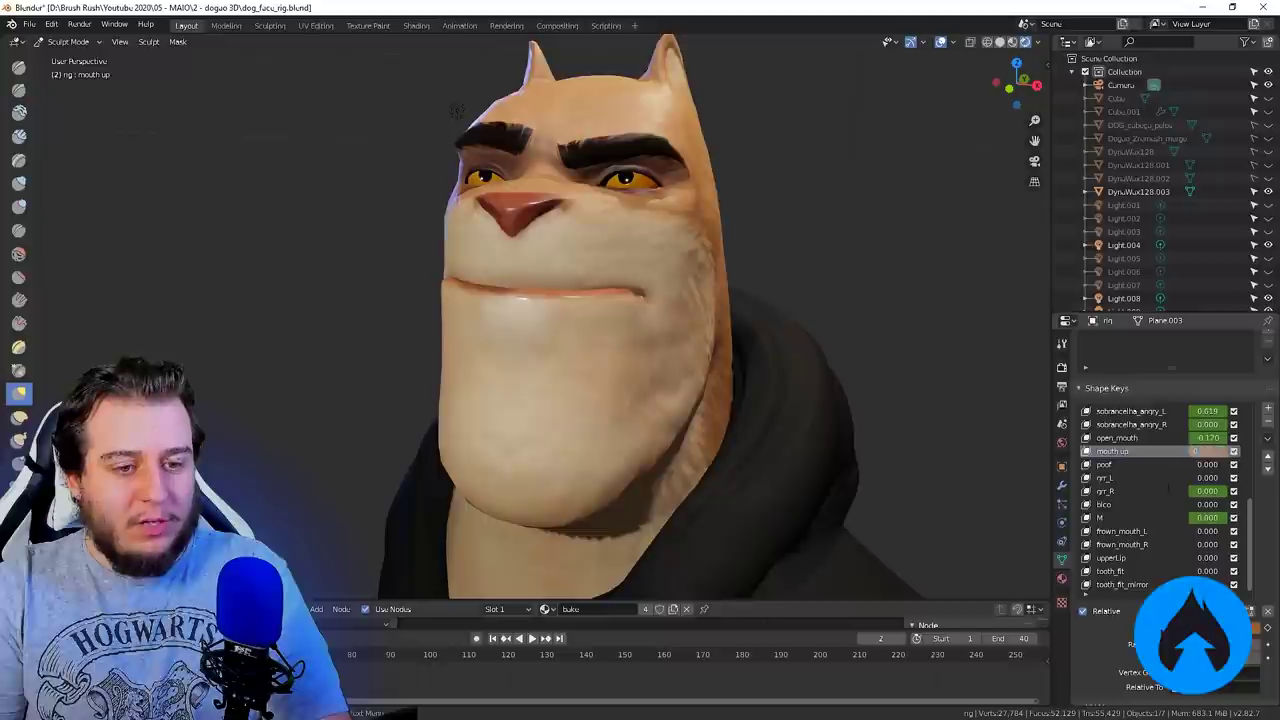
{"action": "key", "text": "Return"}
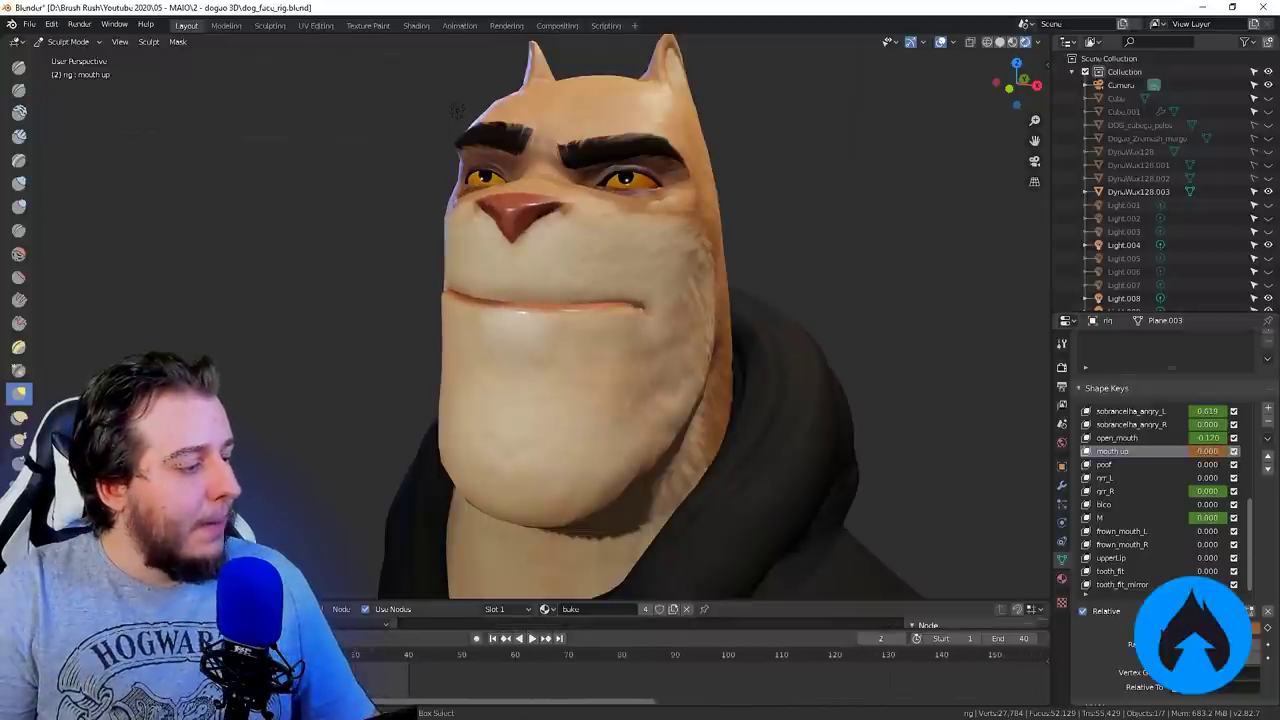
Step: Play and stop the animation briefly to restore the animated shape key values, then view the face closer to the front
{"action": "key", "text": "space"}
{"action": "key", "text": "space"}
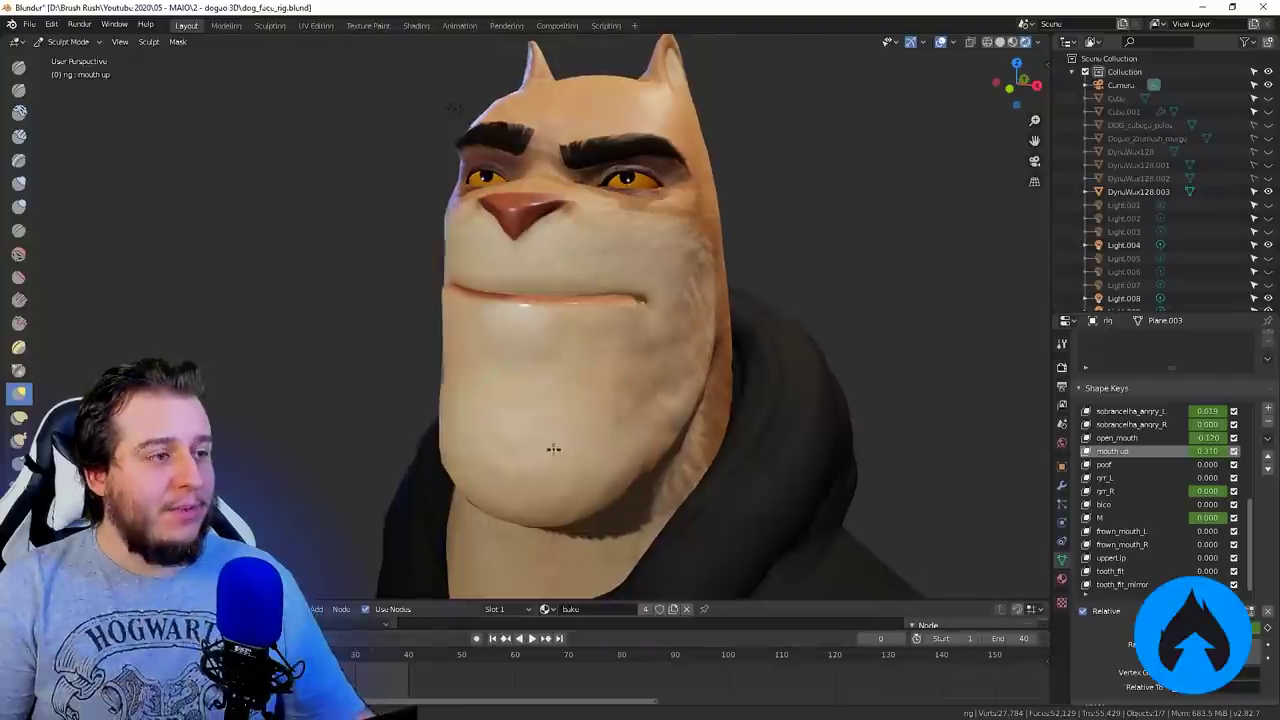
{"action": "middle_click_drag", "start_coordinate": [551, 443], "coordinate": [651, 416]}
{"action": "scroll", "coordinate": [1226, 505], "scroll_direction": "up", "scroll_amount": 11}
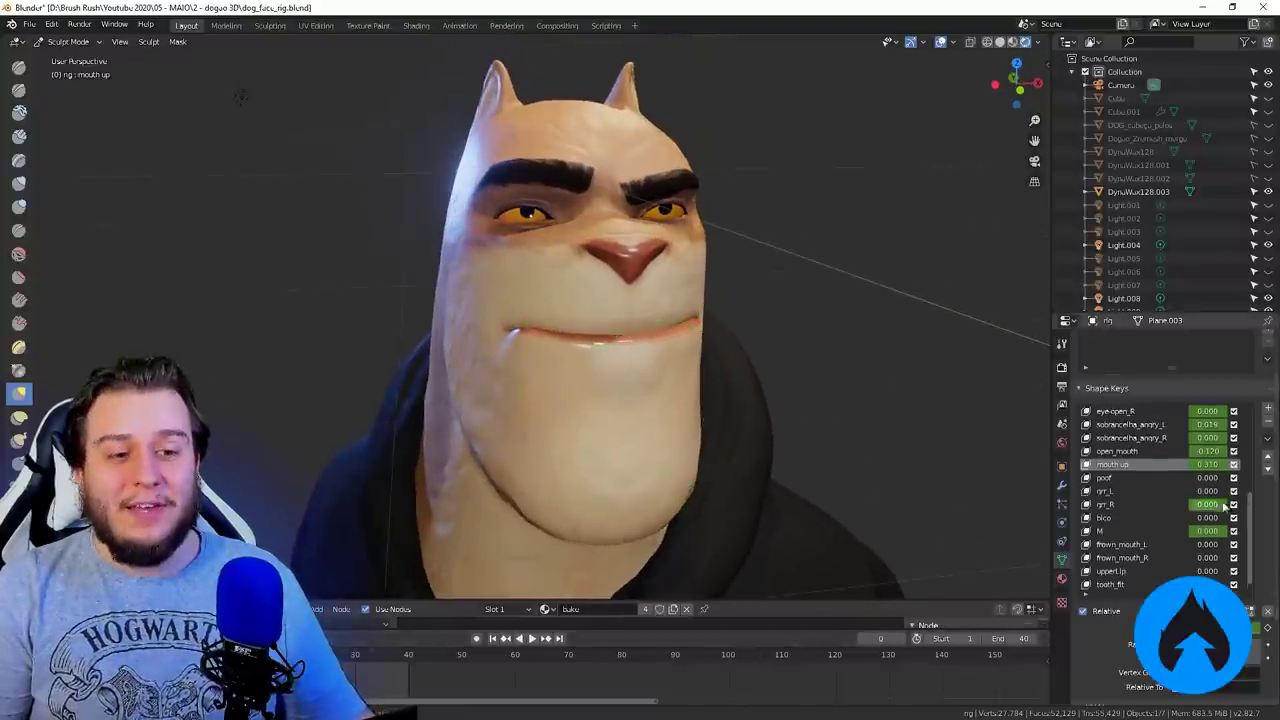